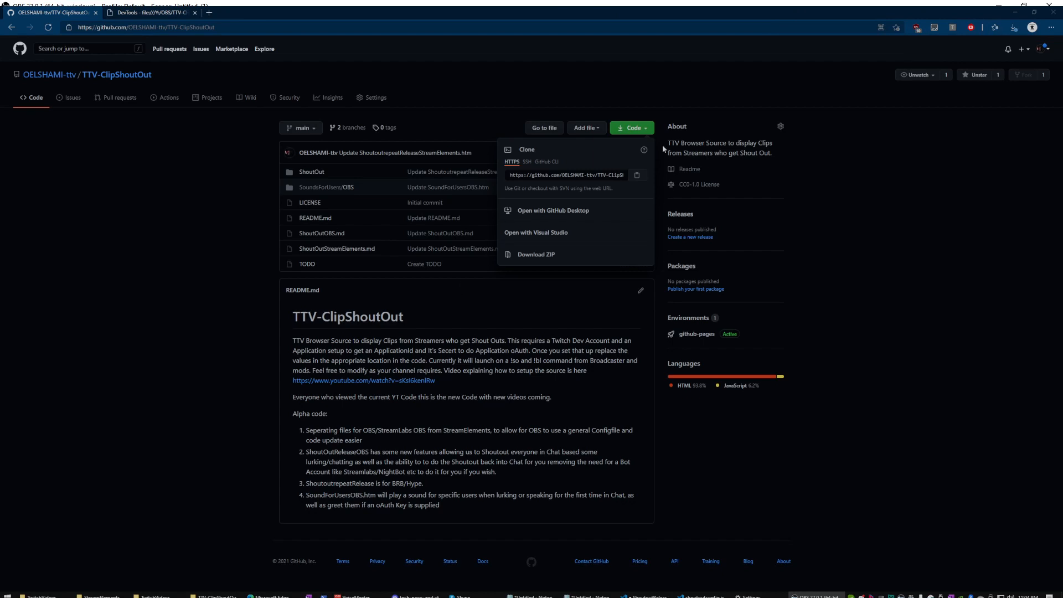
# Request the TTV-ClipShoutOut repository ZIP from GitHub, then cancel saving another copy.
pyautogui.click(541, 255)
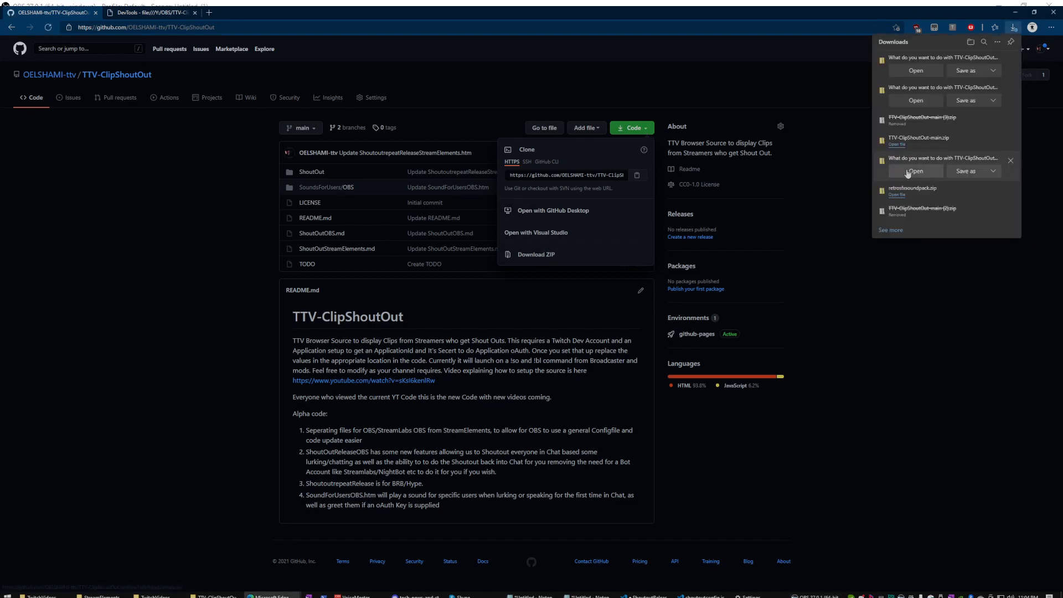
pyautogui.click(963, 72)
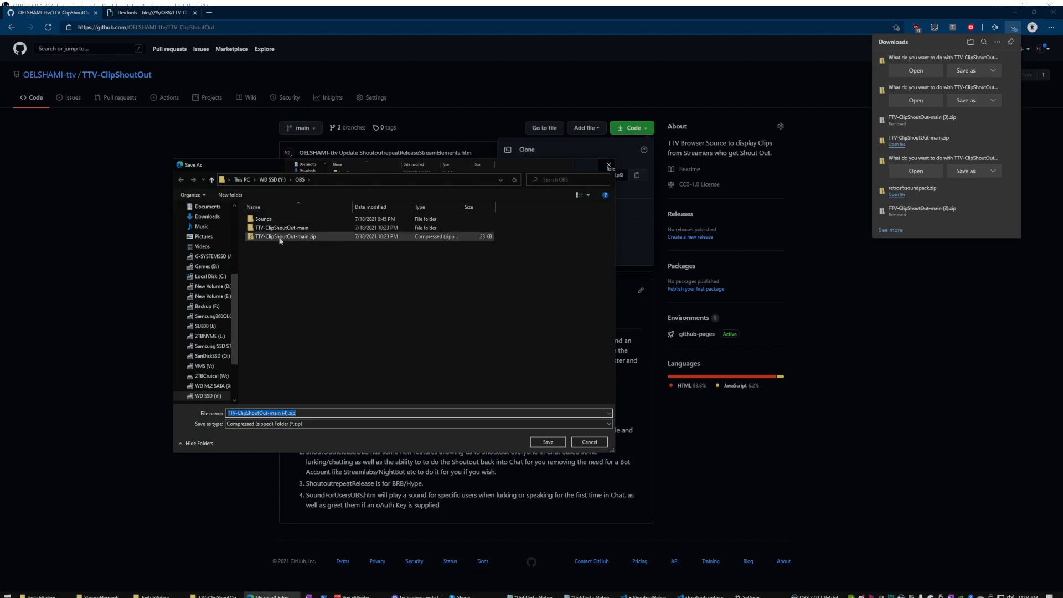
pyautogui.click(589, 442)
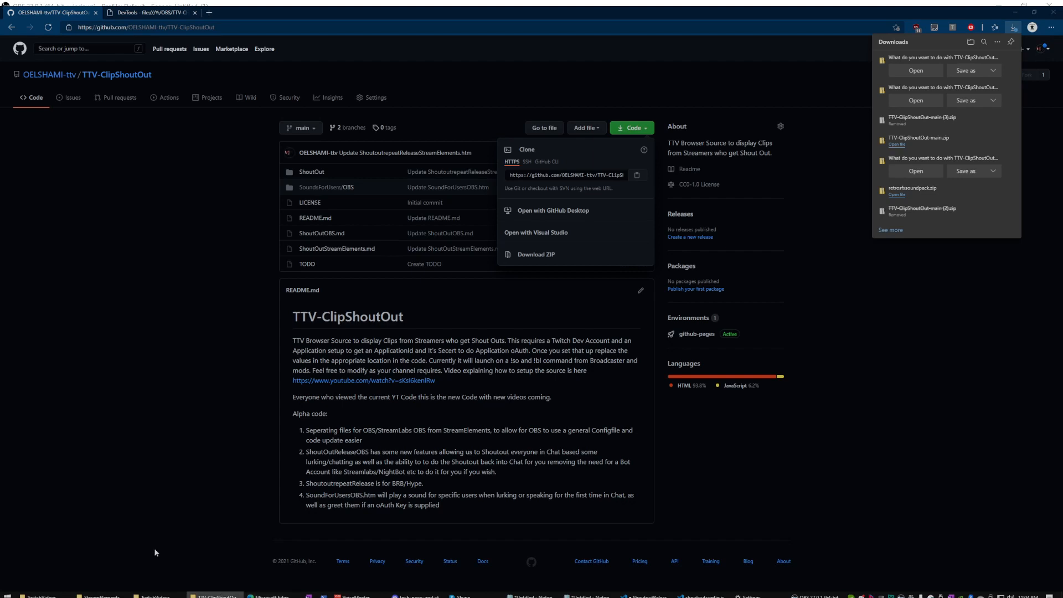
# In the OBS folder window, start Extract All on the downloaded ZIP, then cancel it.
pyautogui.click(213, 596)
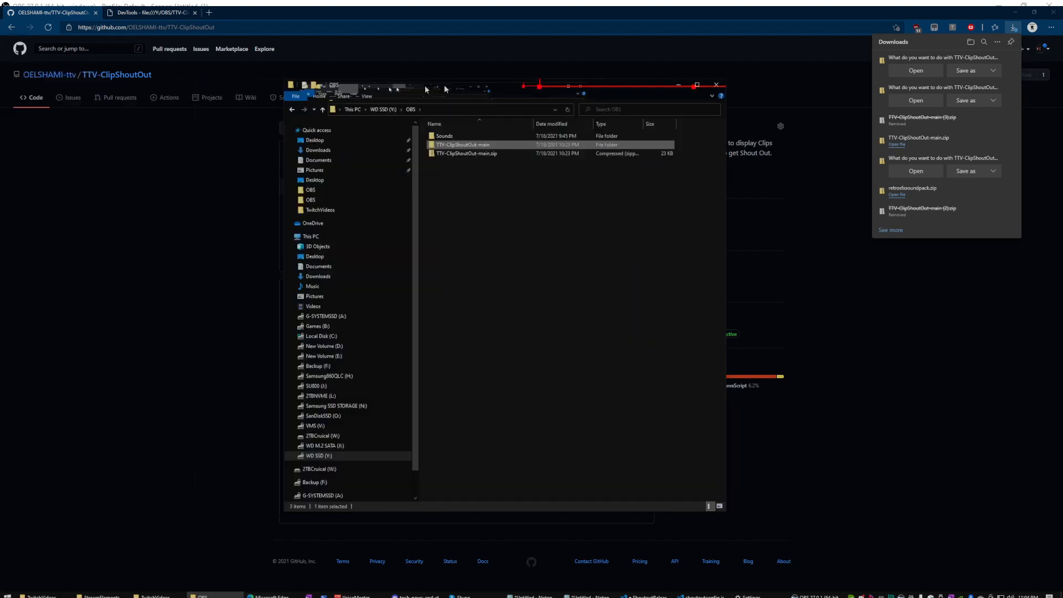
pyautogui.click(562, 175)
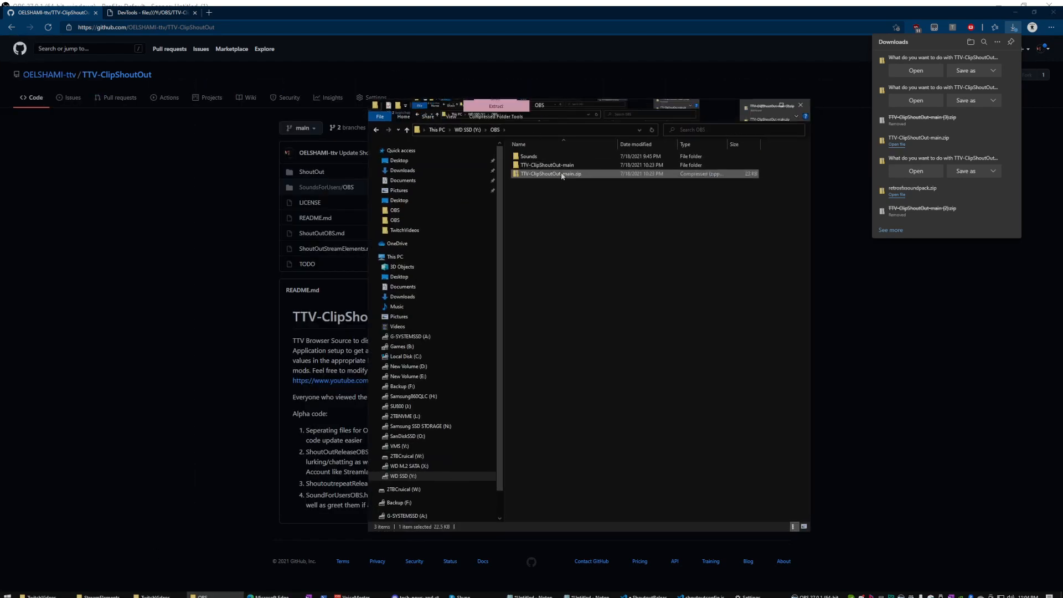
pyautogui.rightClick(562, 175)
pyautogui.click(604, 219)
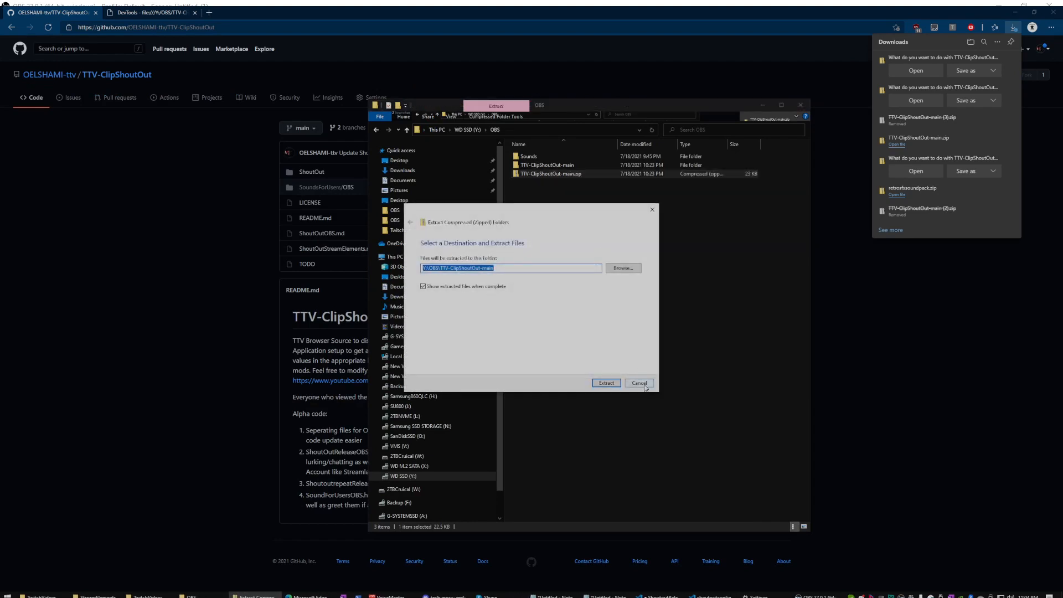
pyautogui.click(639, 383)
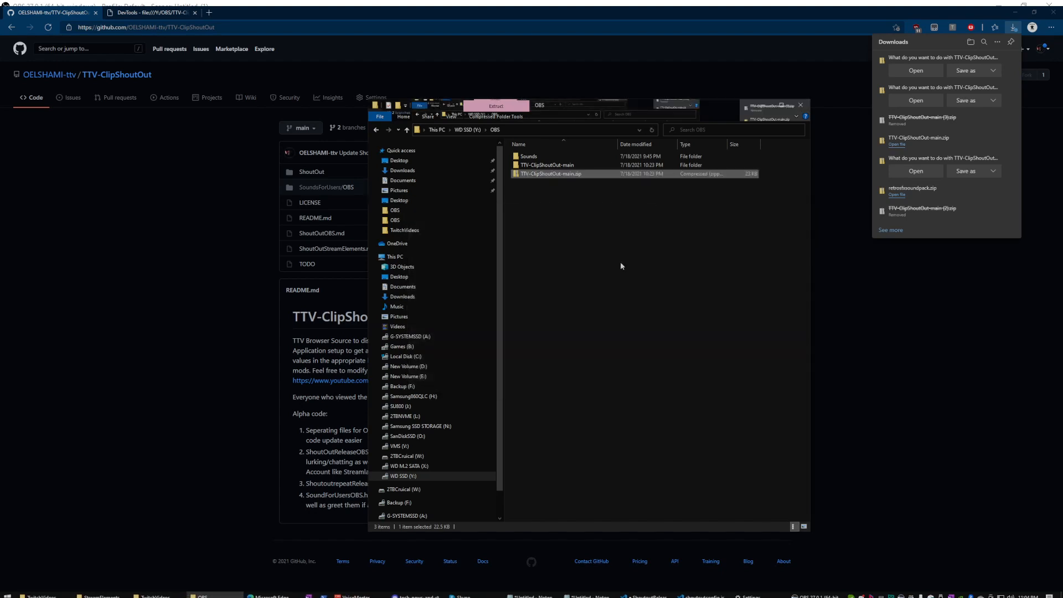
# Browse into TTV-ClipShoutOut-main\TTV-ClipShoutOut-main\ShoutOut\OBS and bring up shoutoutconfig.js's options.
pyautogui.doubleClick(564, 165)
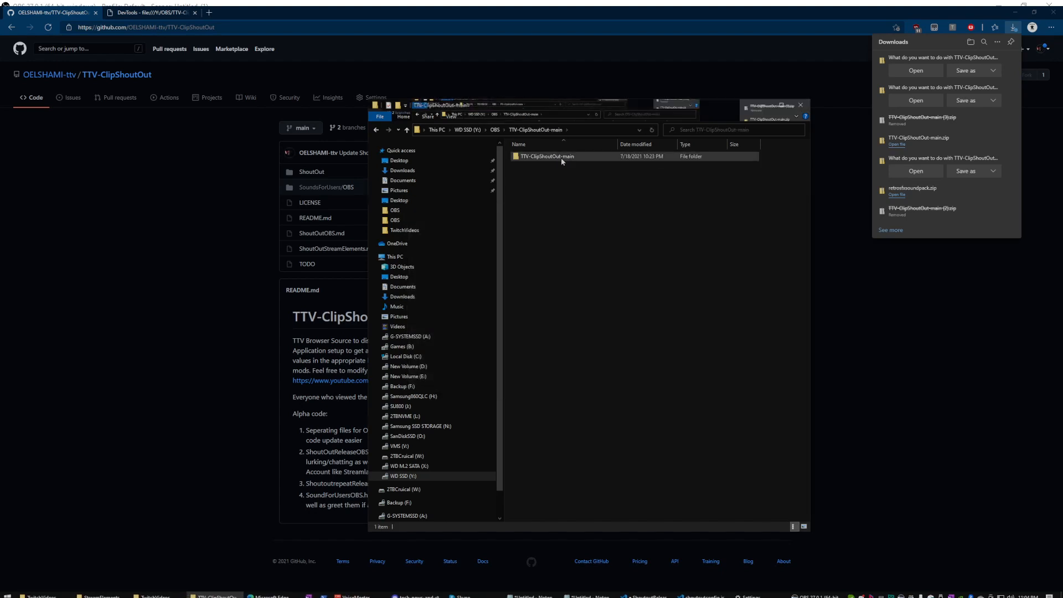
pyautogui.doubleClick(561, 157)
pyautogui.doubleClick(561, 157)
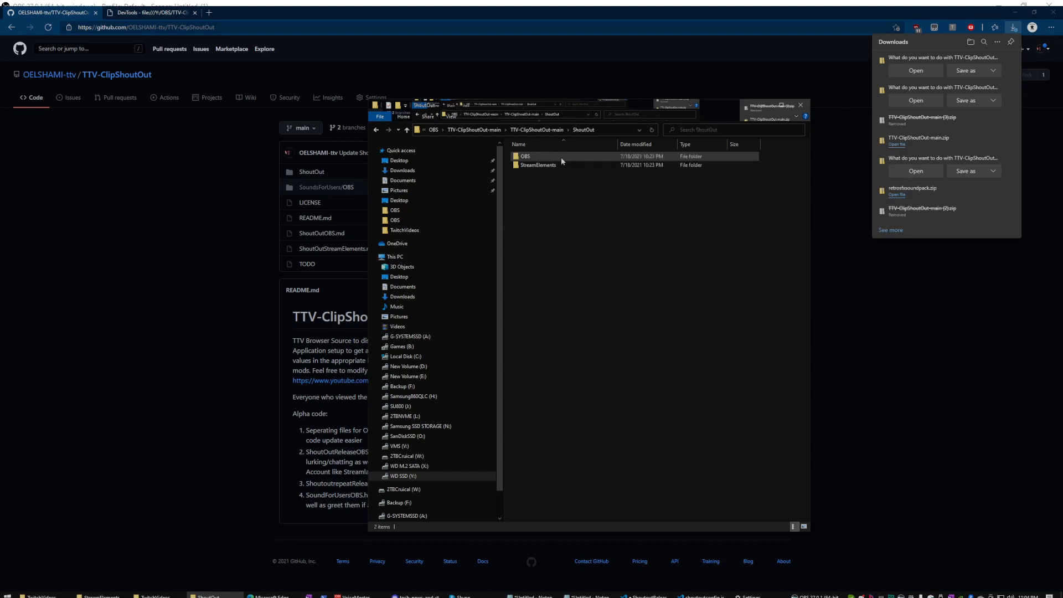
pyautogui.doubleClick(560, 157)
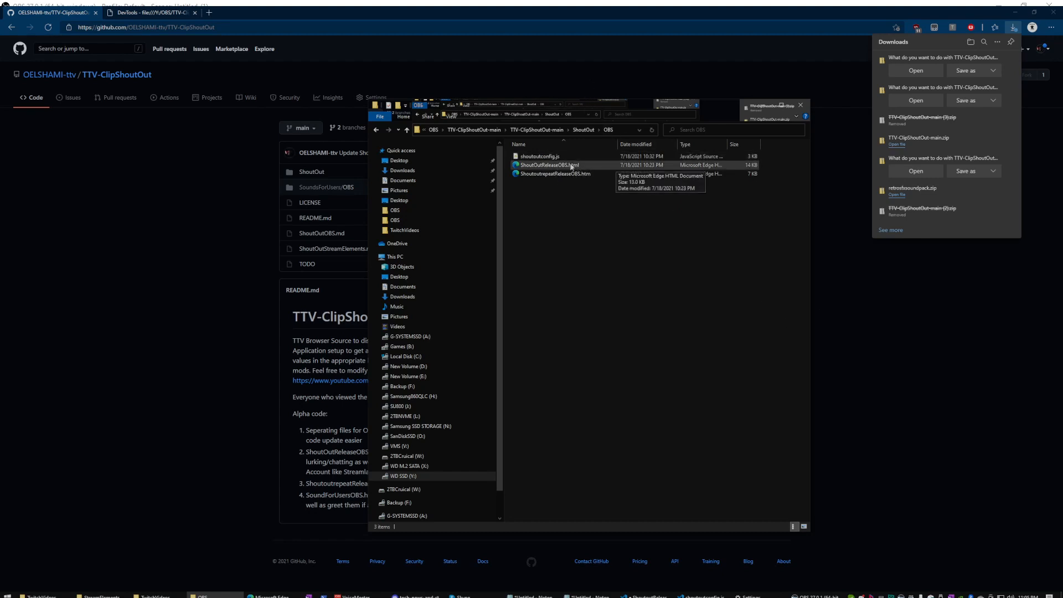
pyautogui.rightClick(540, 156)
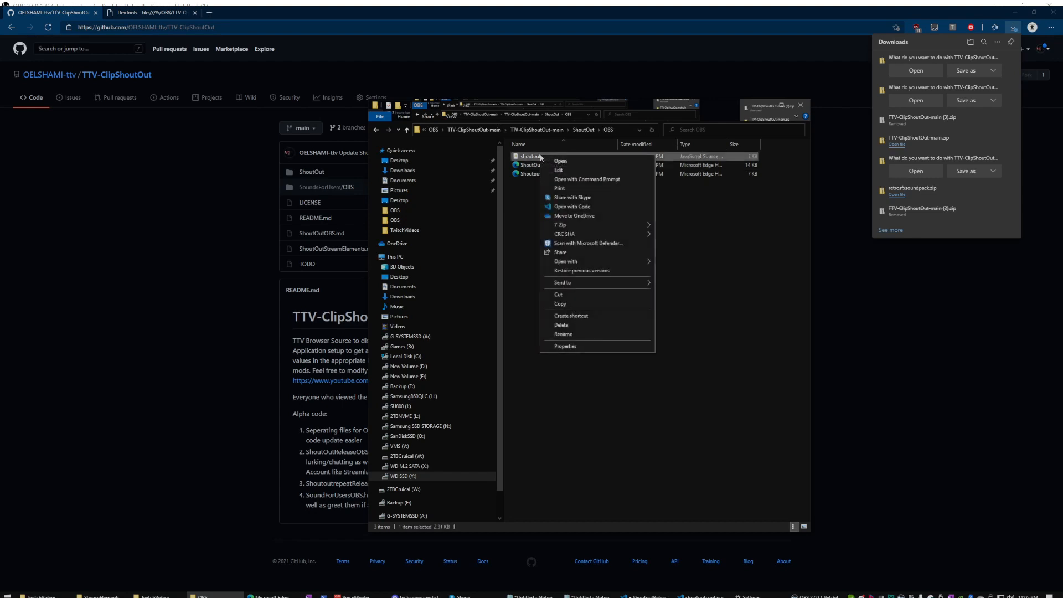
# Open shoutoutconfig.js with Code, then return to the GitHub repository page in Edge.
pyautogui.click(574, 208)
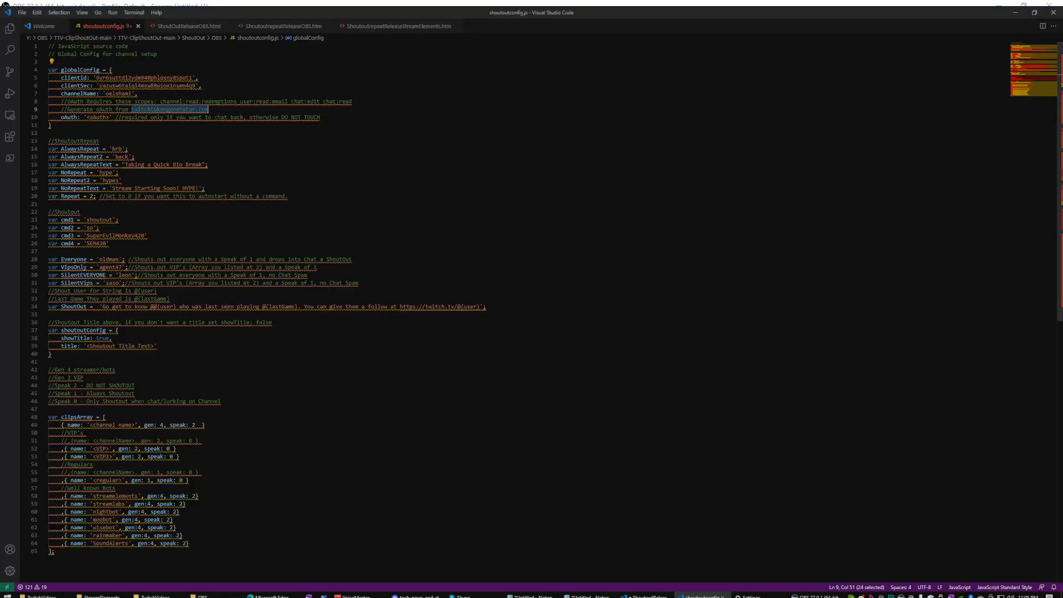
pyautogui.click(238, 138)
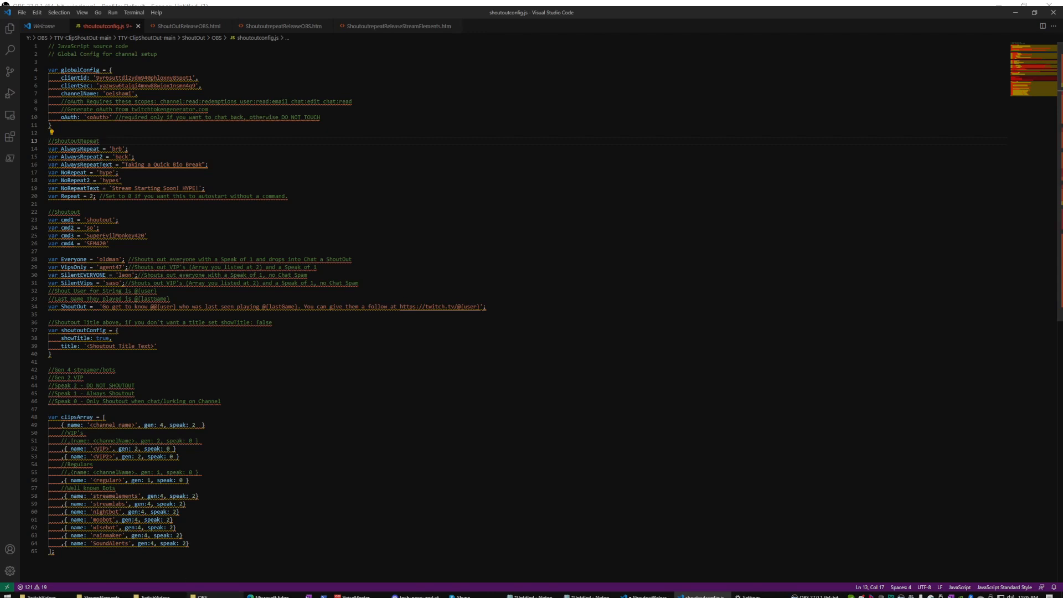
pyautogui.moveTo(271, 596)
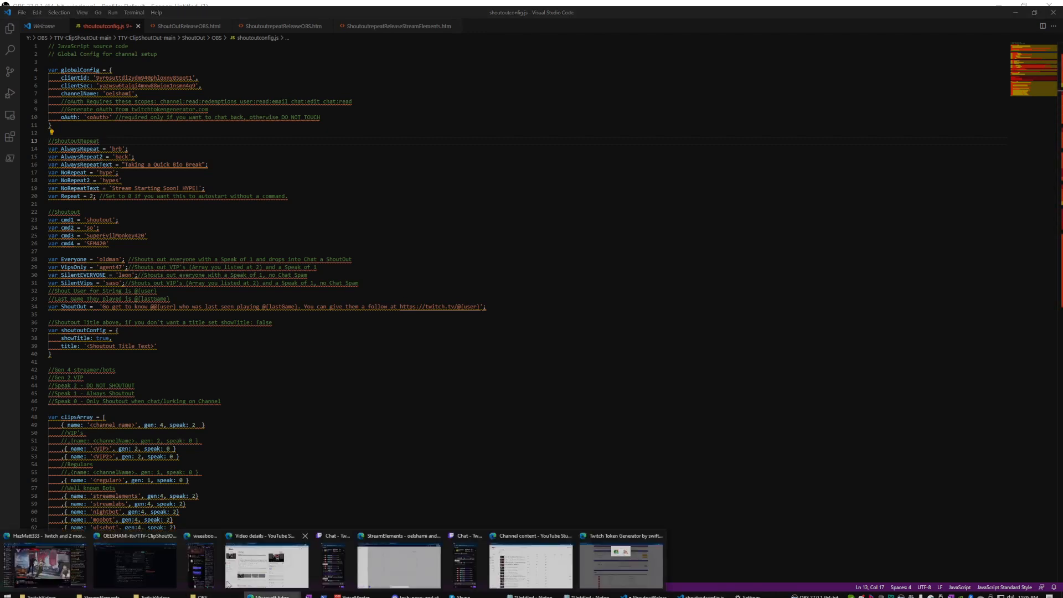
pyautogui.click(136, 564)
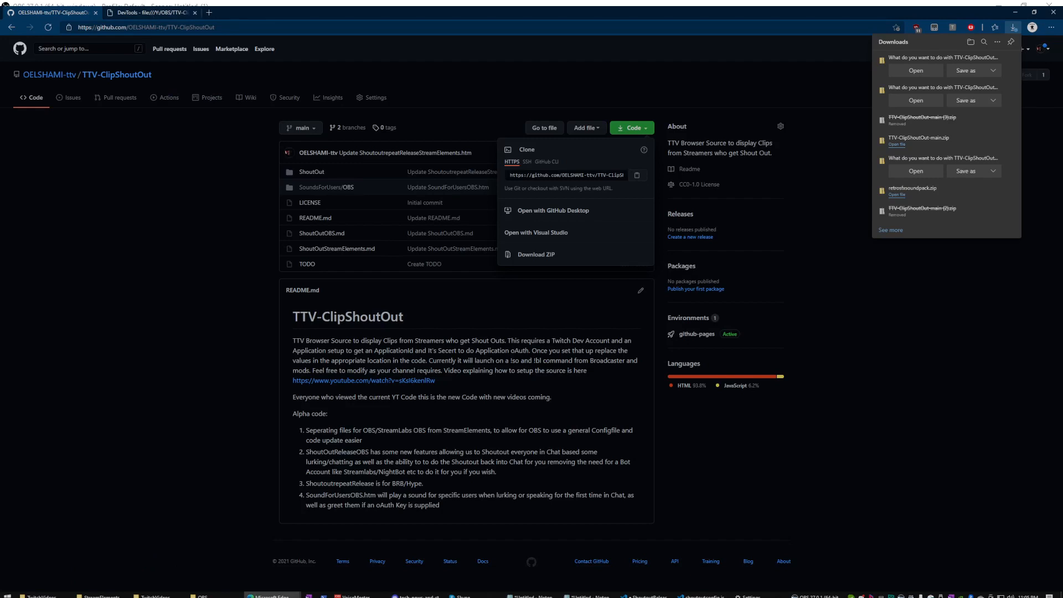
pyautogui.moveTo(271, 595)
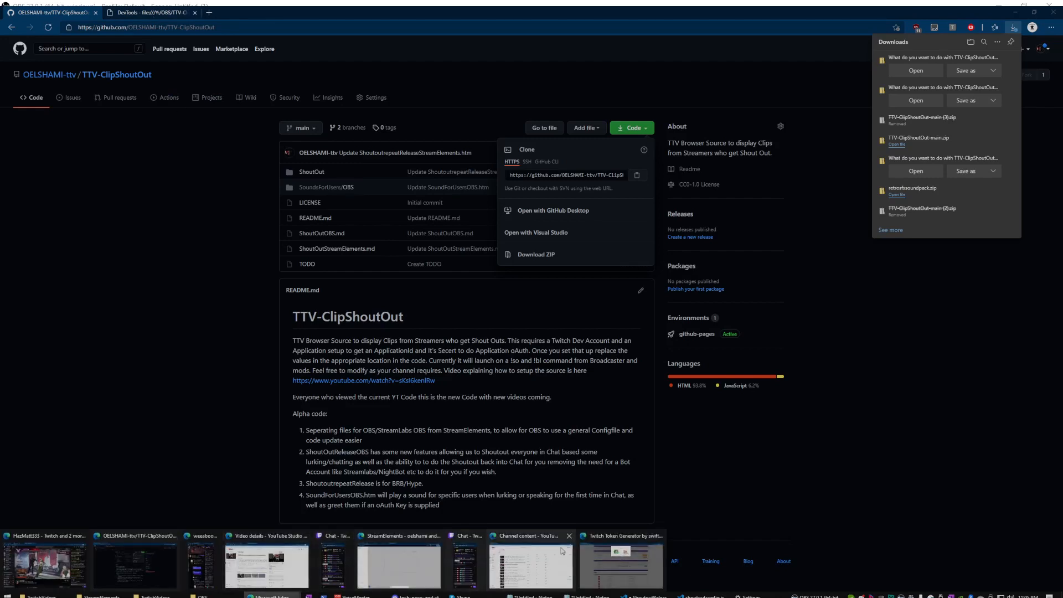
# Go to dev.twitch.tv in the Twitch Developers tab and log in.
pyautogui.click(410, 563)
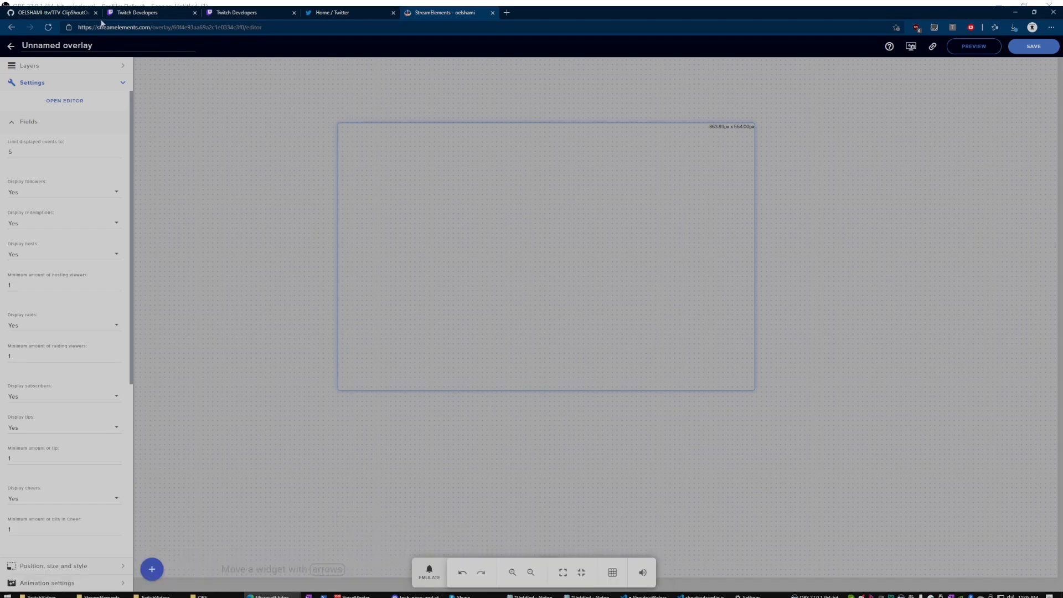
pyautogui.click(121, 14)
pyautogui.click(247, 14)
pyautogui.click(233, 26)
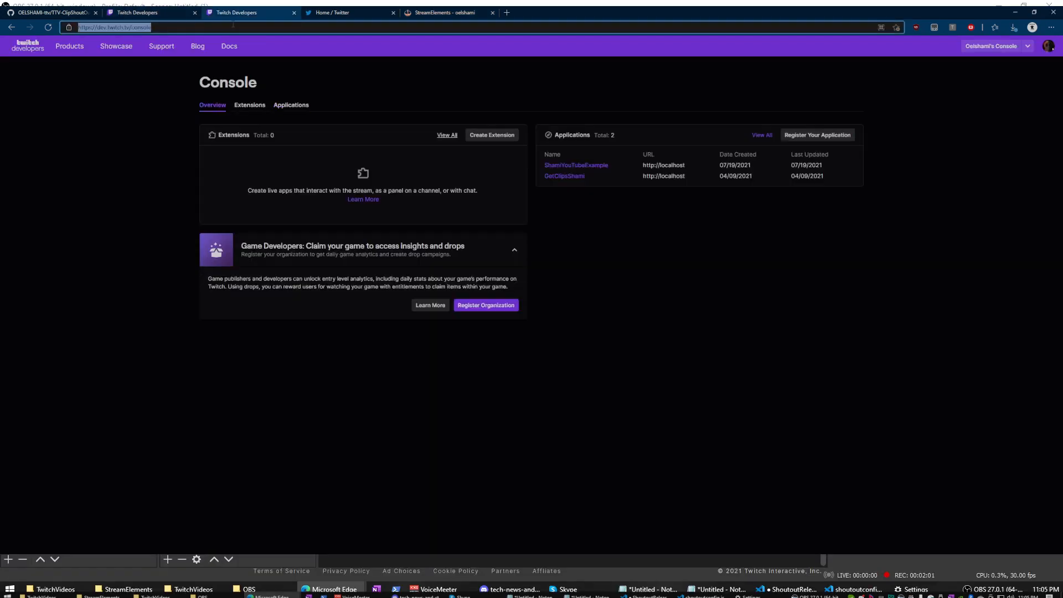
pyautogui.write('dev.twitch.tv')
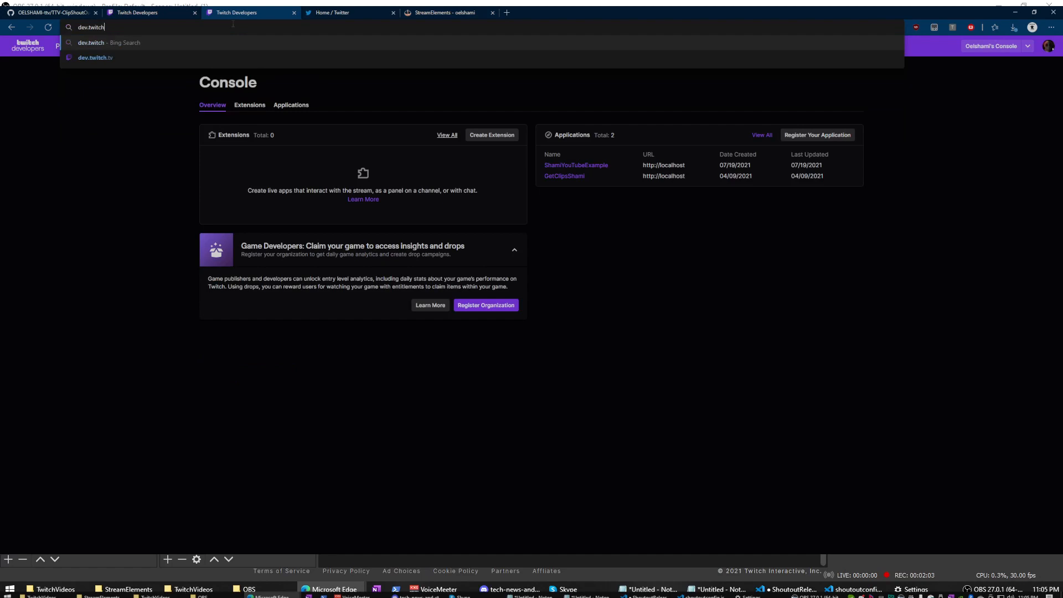
pyautogui.press('Return')
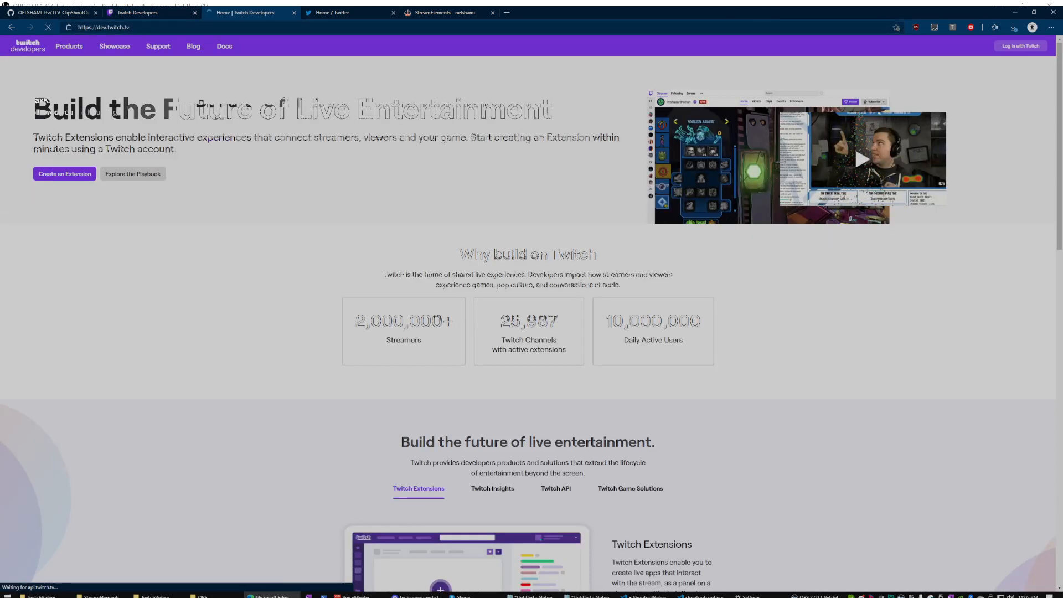
pyautogui.click(1026, 50)
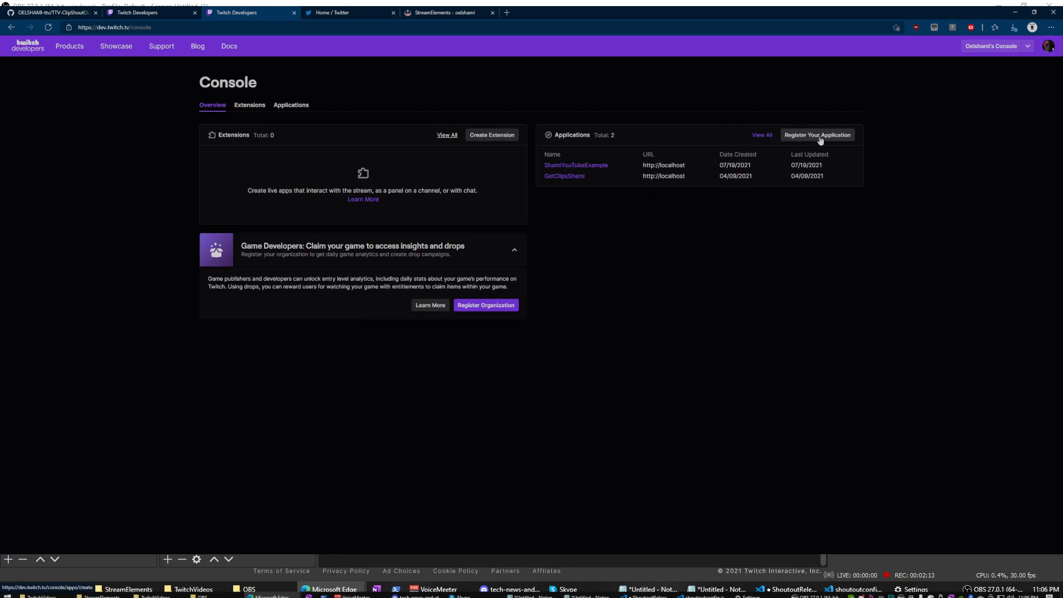
# Open ShamiYouTubeExample, keep the Browser Extension category, pass reCAPTCHA and select the Client ID.
pyautogui.click(575, 165)
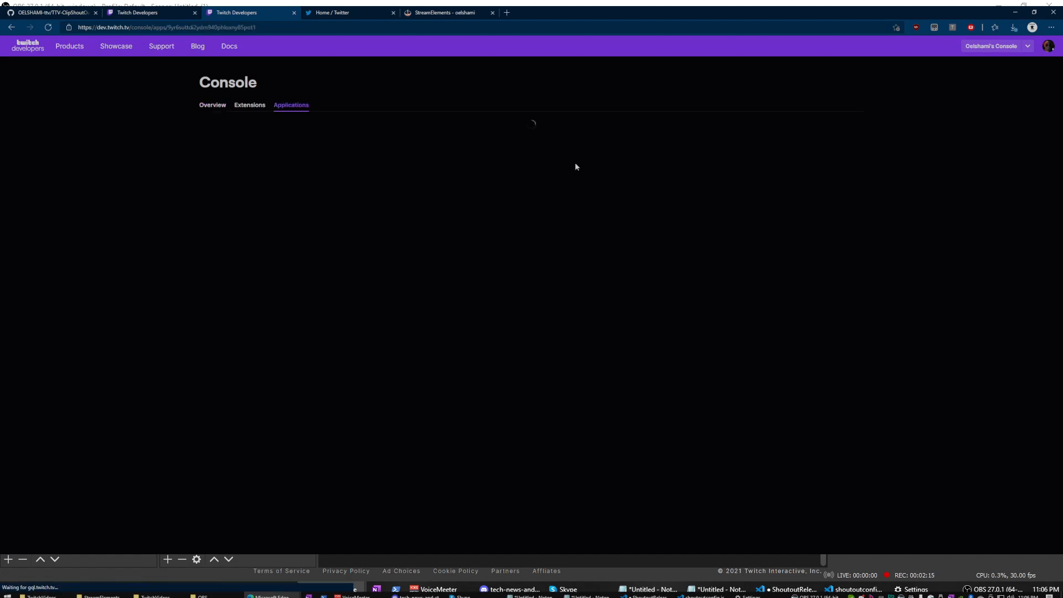
pyautogui.click(311, 171)
pyautogui.moveTo(296, 171); pyautogui.dragTo(150, 180)
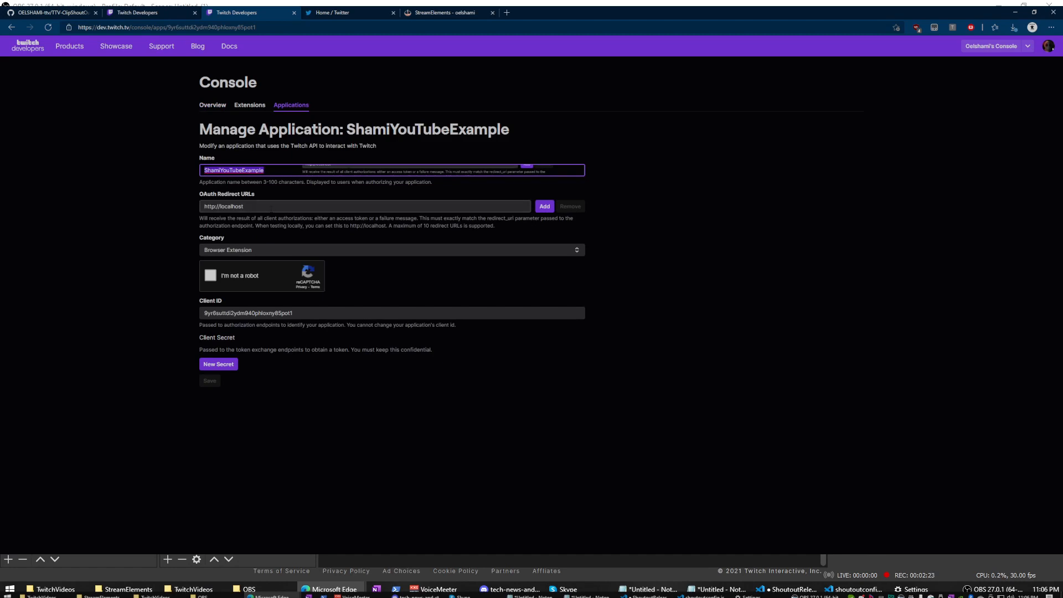
pyautogui.click(243, 206)
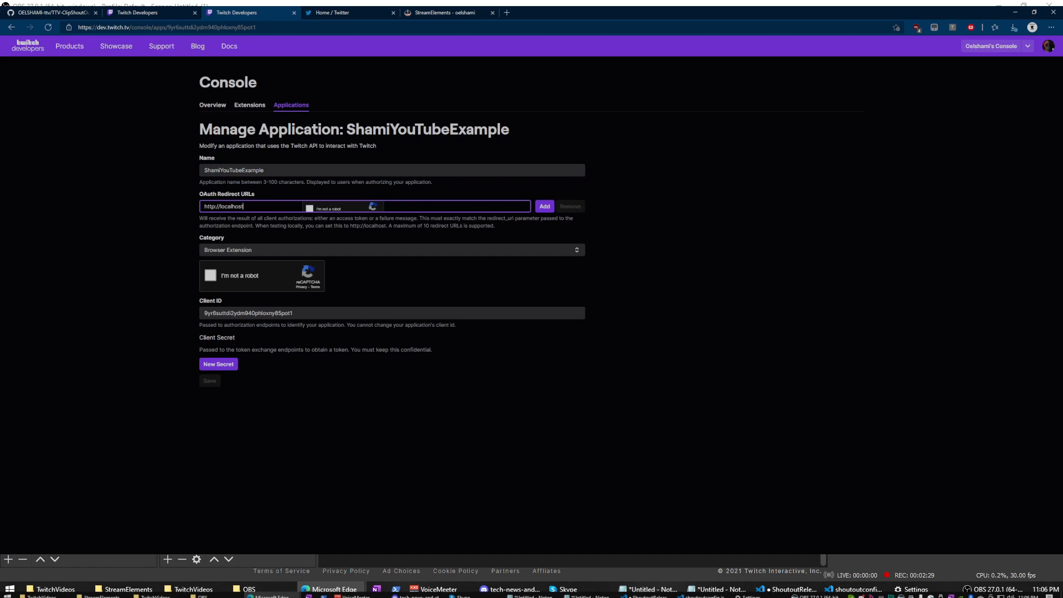
pyautogui.click(263, 252)
pyautogui.click(263, 254)
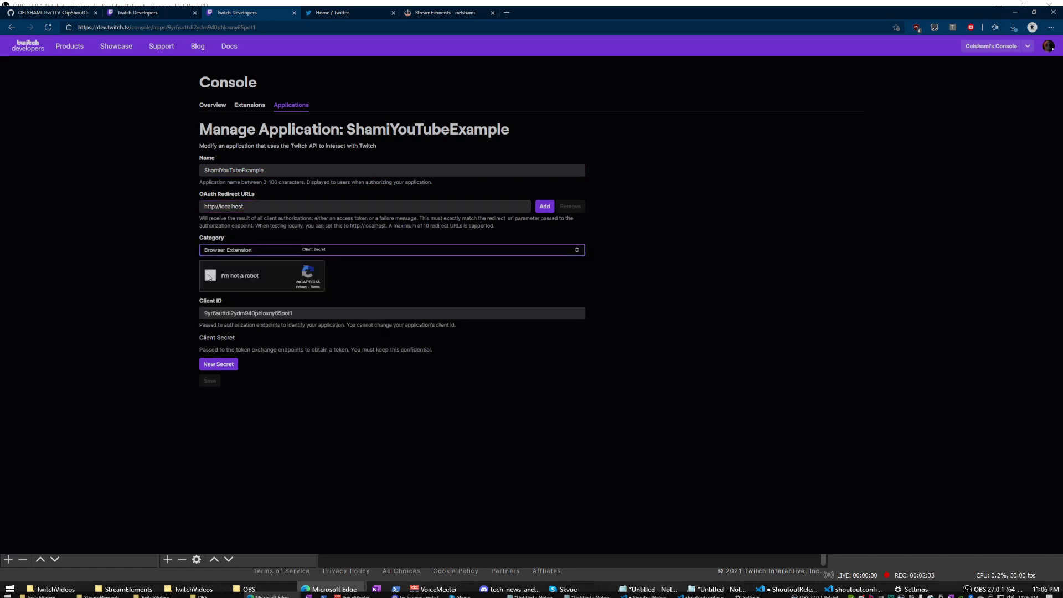
pyautogui.click(210, 277)
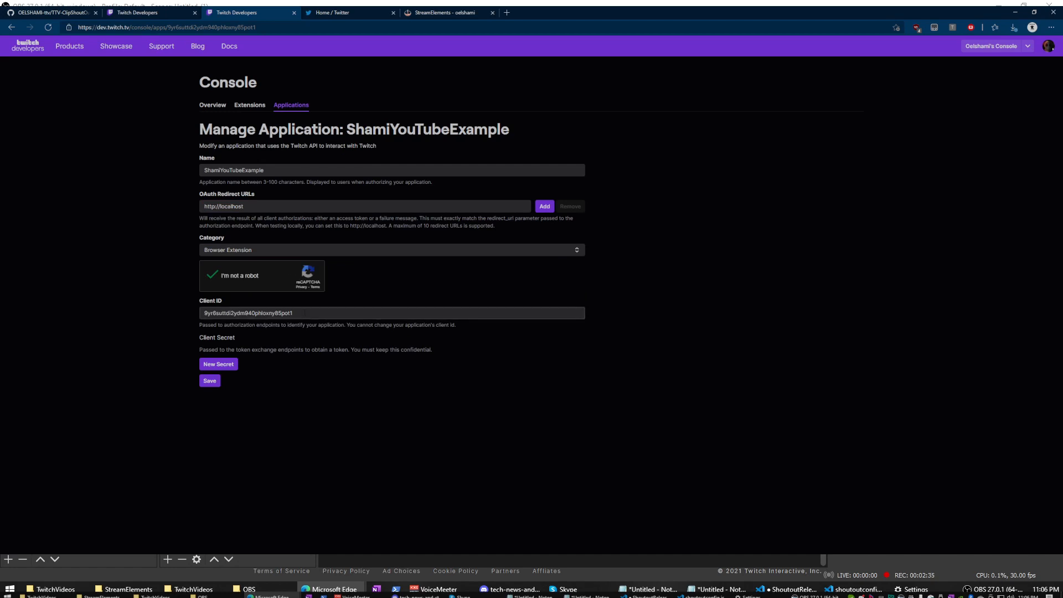
pyautogui.moveTo(303, 313); pyautogui.dragTo(170, 304)
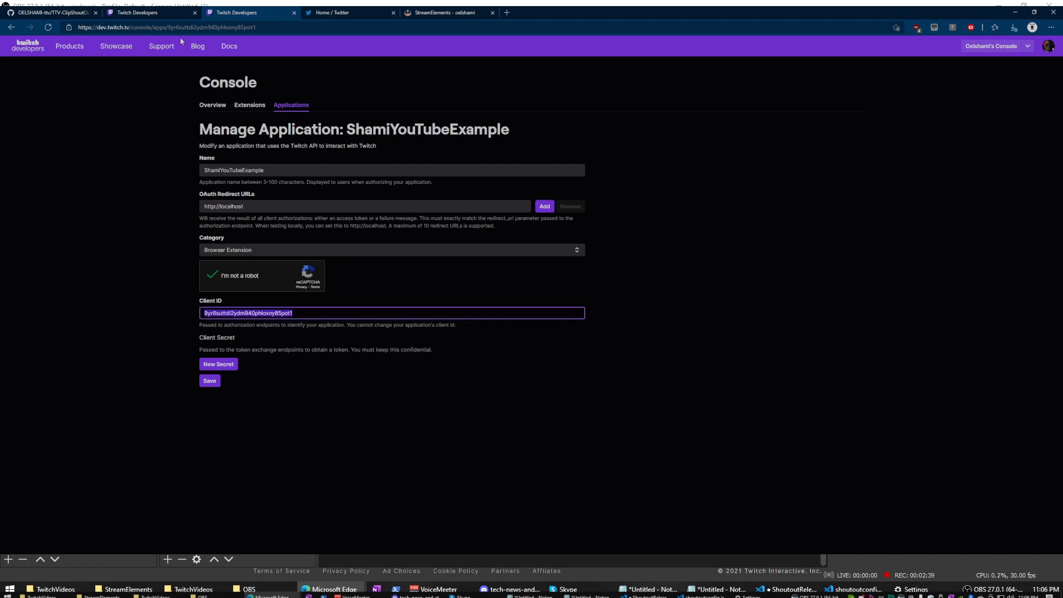
pyautogui.hotkey('alt', 'Tab')
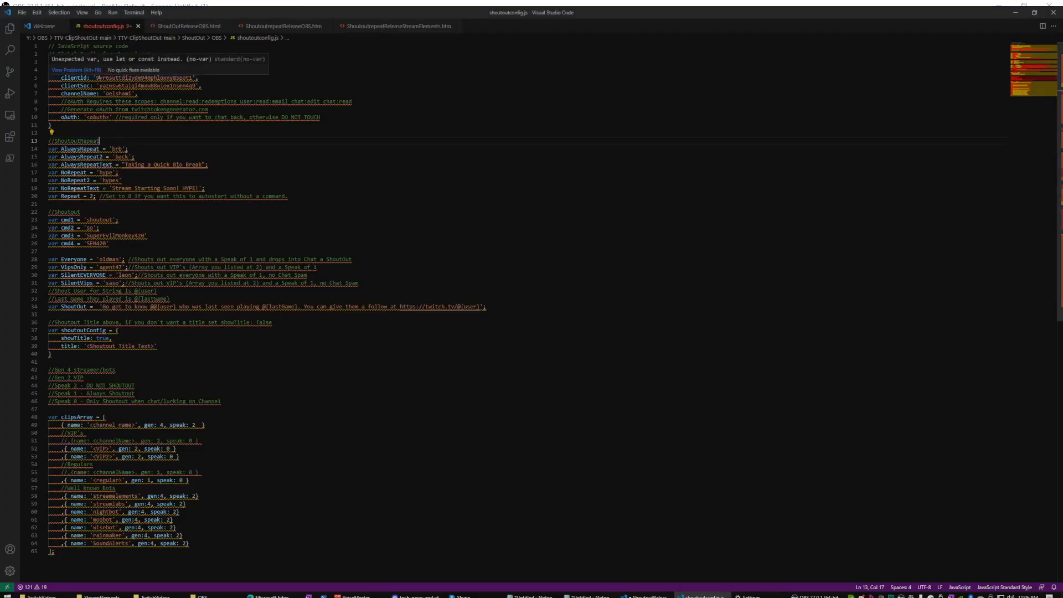
pyautogui.doubleClick(191, 77)
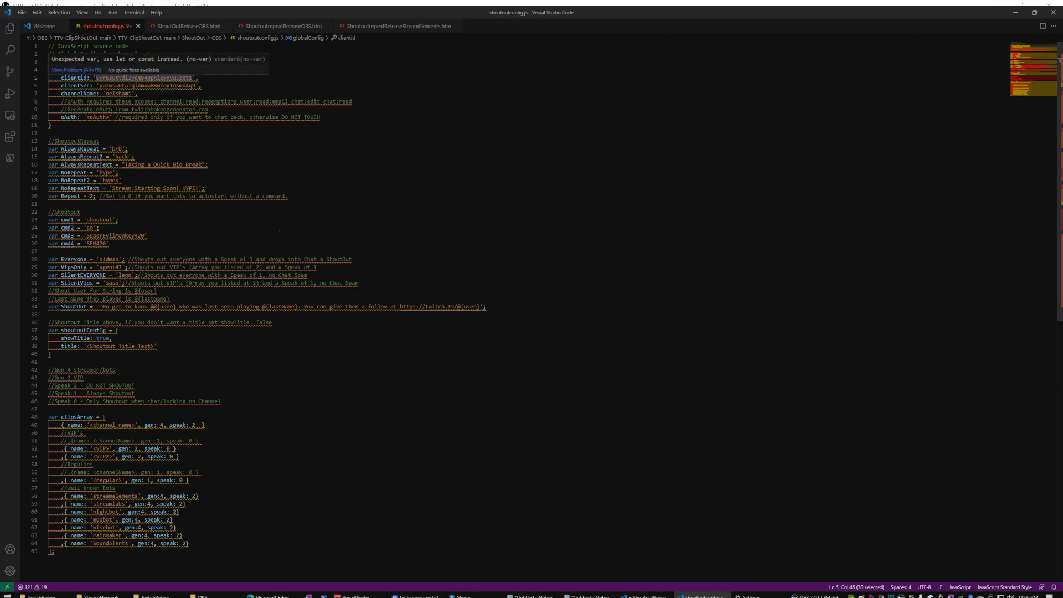
pyautogui.hotkey('alt', 'Tab')
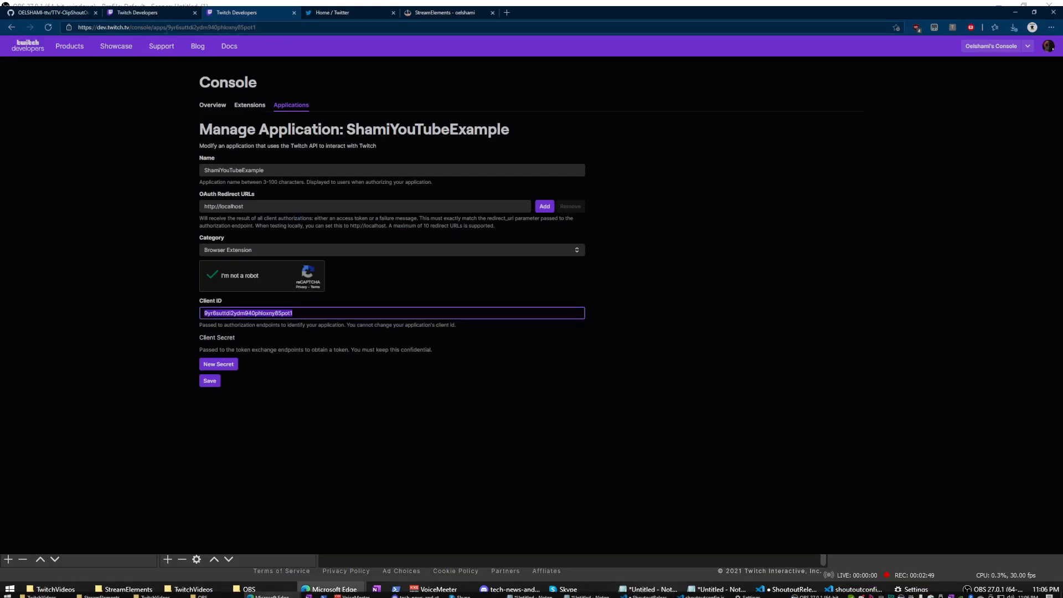
pyautogui.click(150, 13)
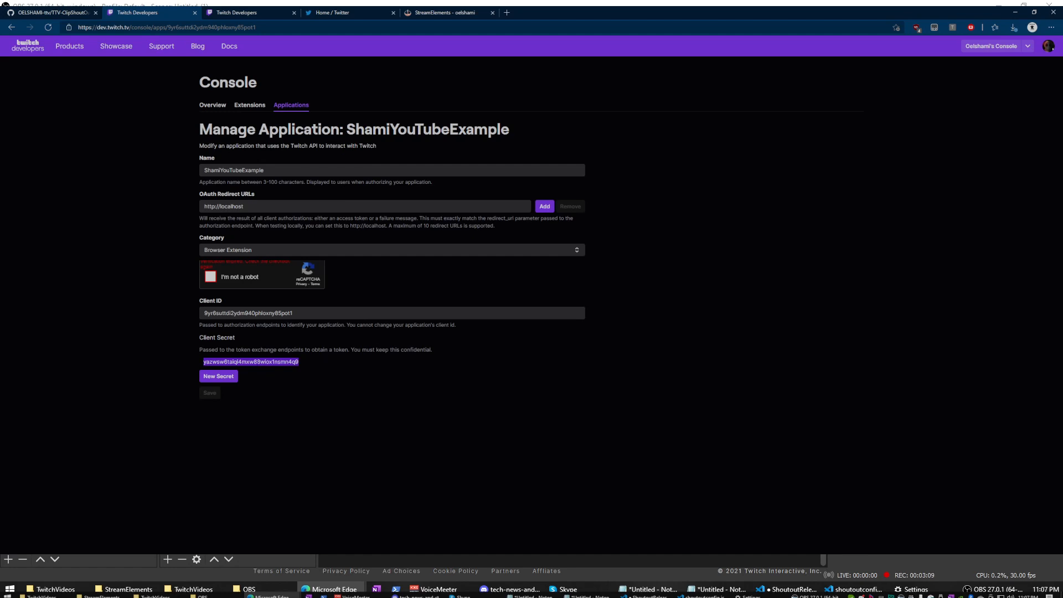
pyautogui.click(702, 596)
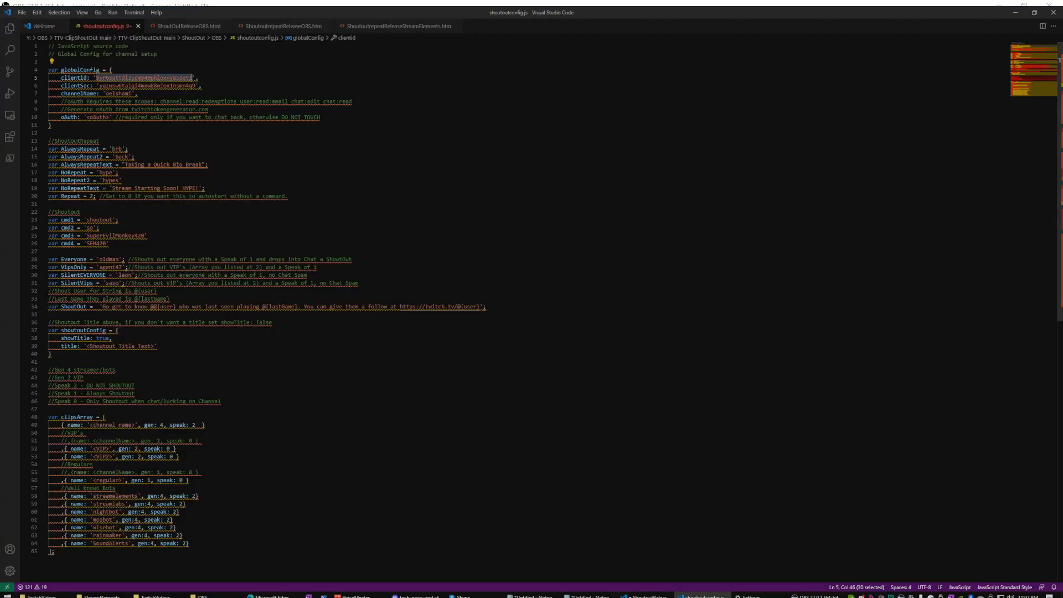
pyautogui.doubleClick(191, 85)
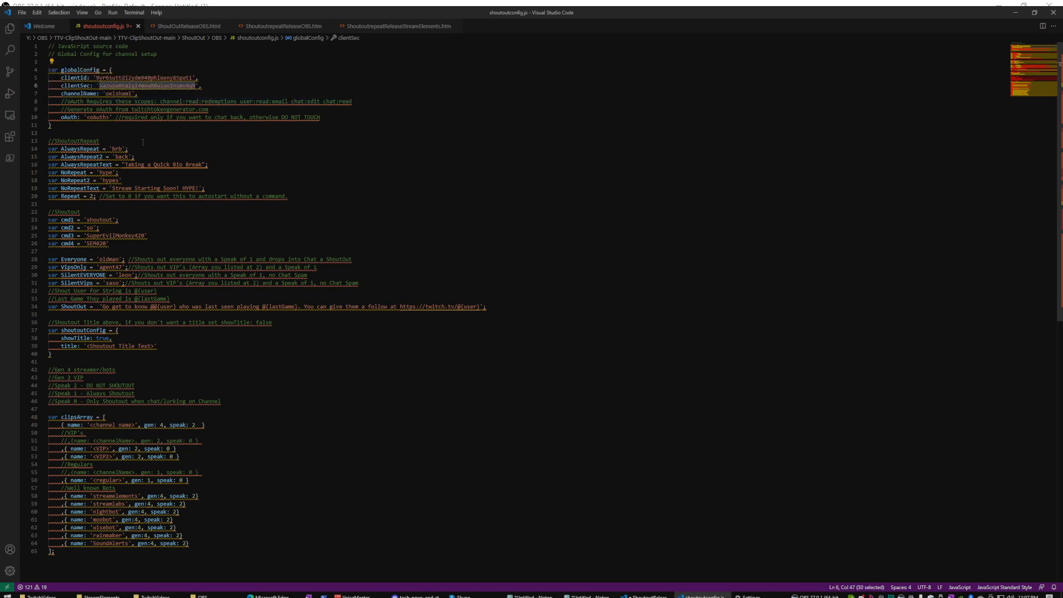
pyautogui.doubleClick(131, 94)
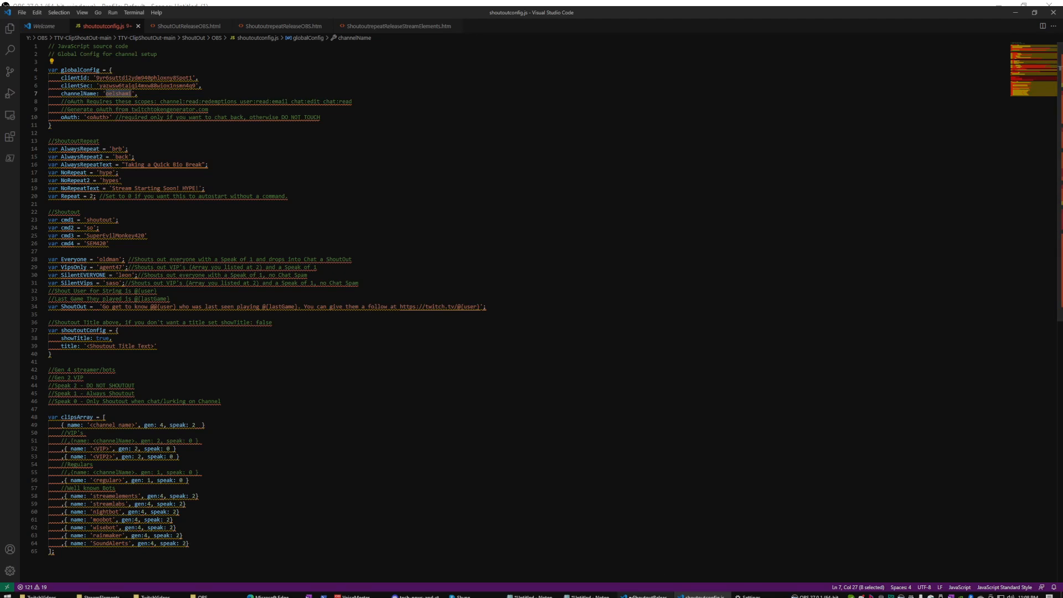
pyautogui.moveTo(269, 596)
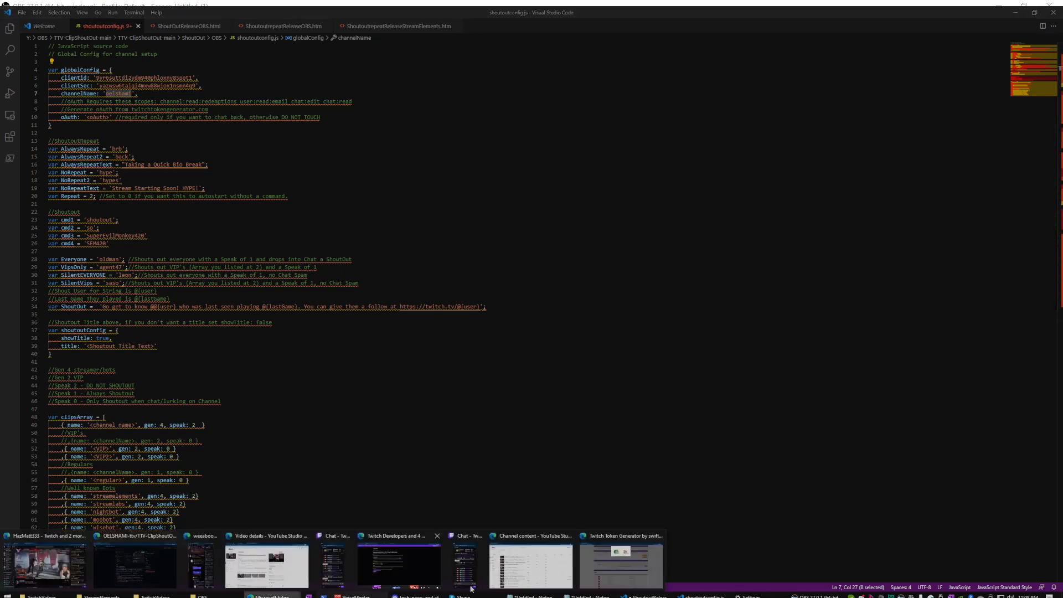
# Paste twitchtokengenerator.com into Edge's address bar, load it, and choose Custom Scope Token.
pyautogui.click(639, 573)
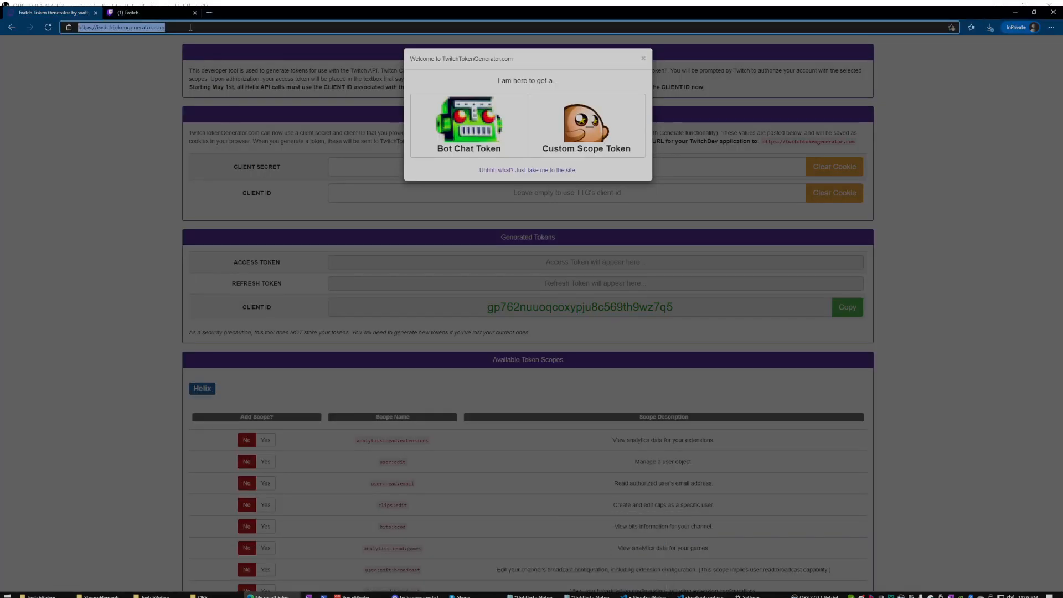
pyautogui.click(191, 27)
pyautogui.write('twitchtokengenerator.com')
pyautogui.hotkey('ctrl', 'a')
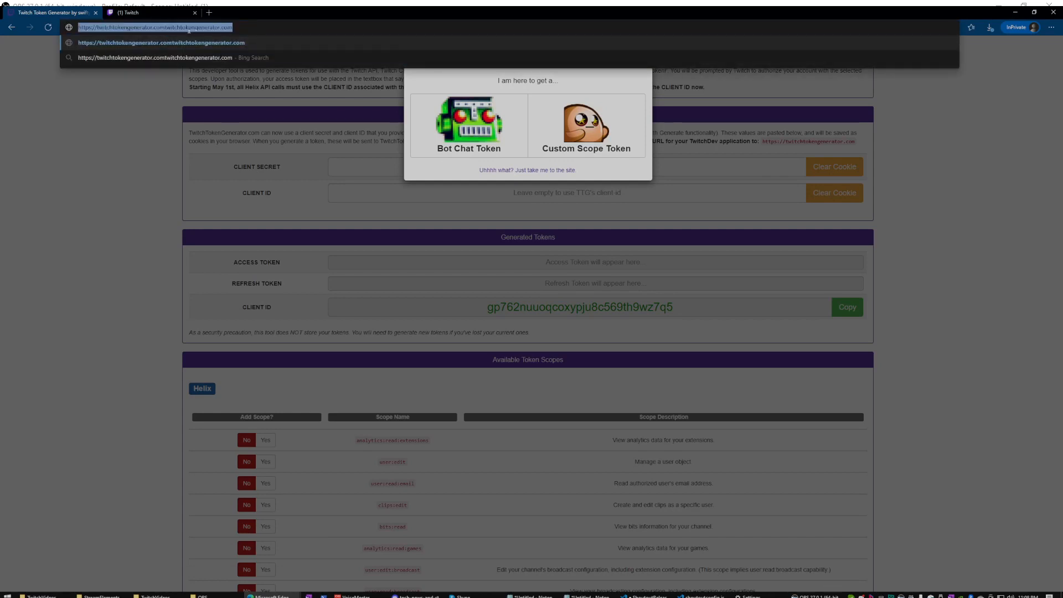
pyautogui.write('twitchtokengenerator.com')
pyautogui.press('Return')
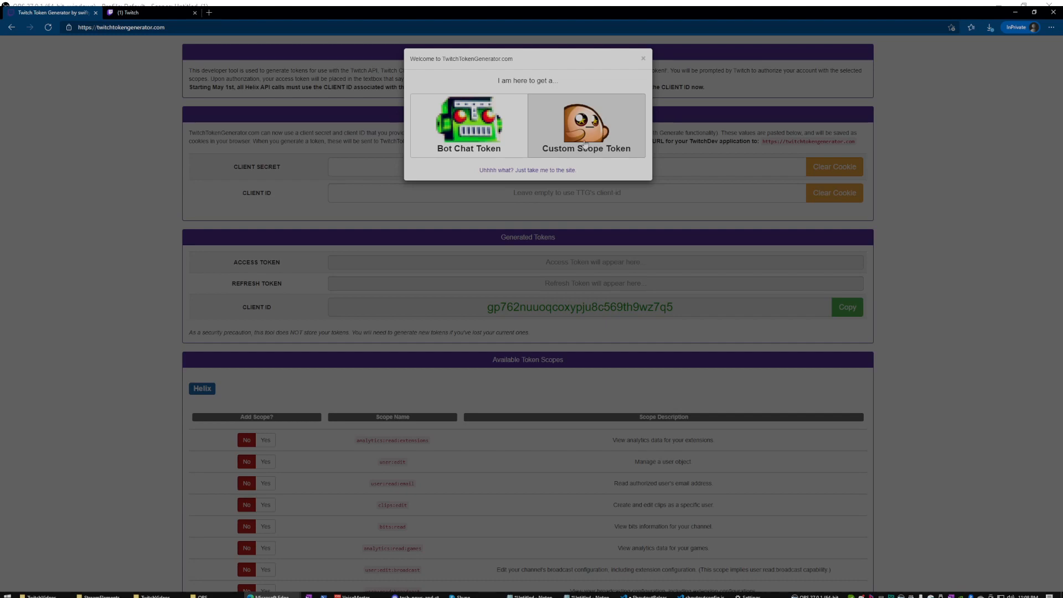
pyautogui.click(585, 143)
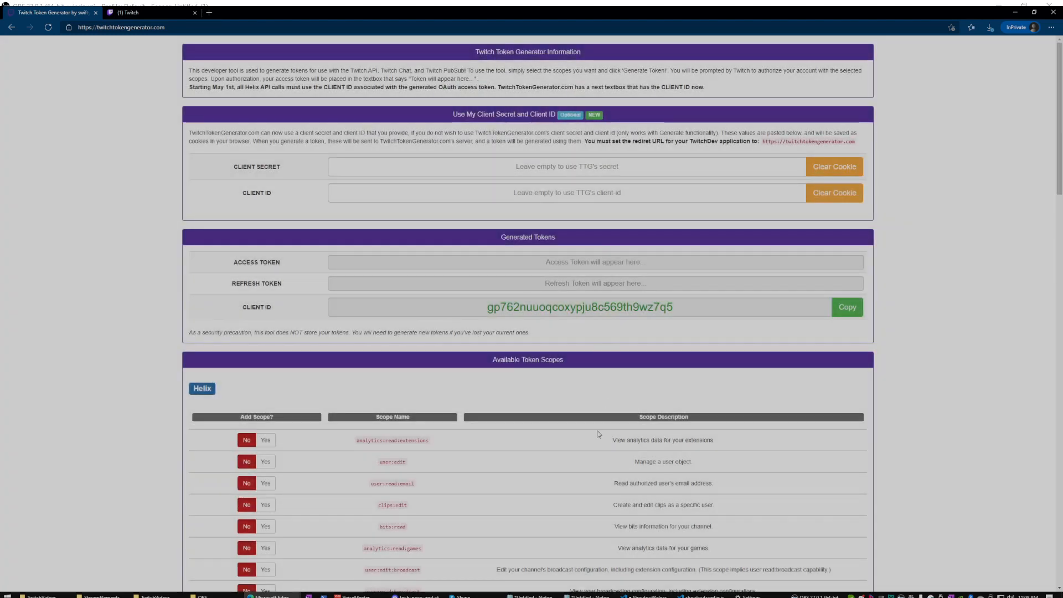
pyautogui.scroll(-3, 597, 434)
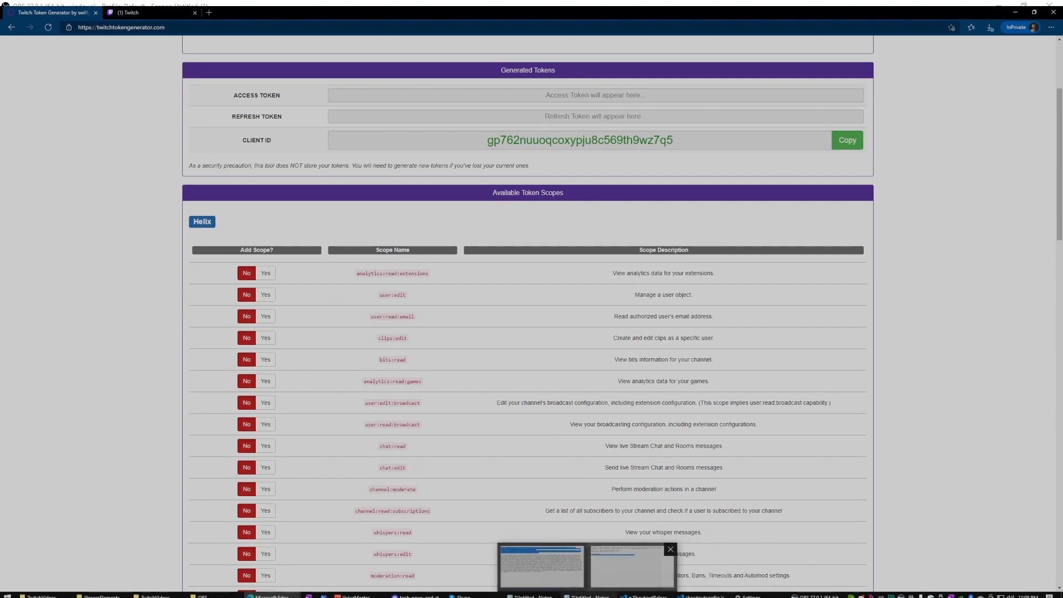
pyautogui.click(590, 595)
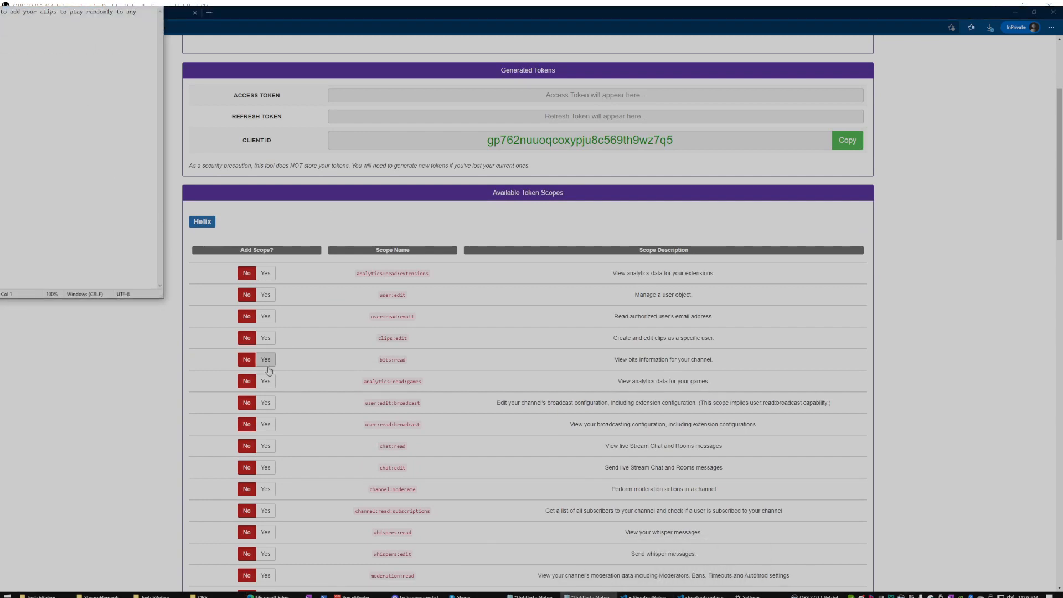
pyautogui.click(146, 451)
pyautogui.click(700, 595)
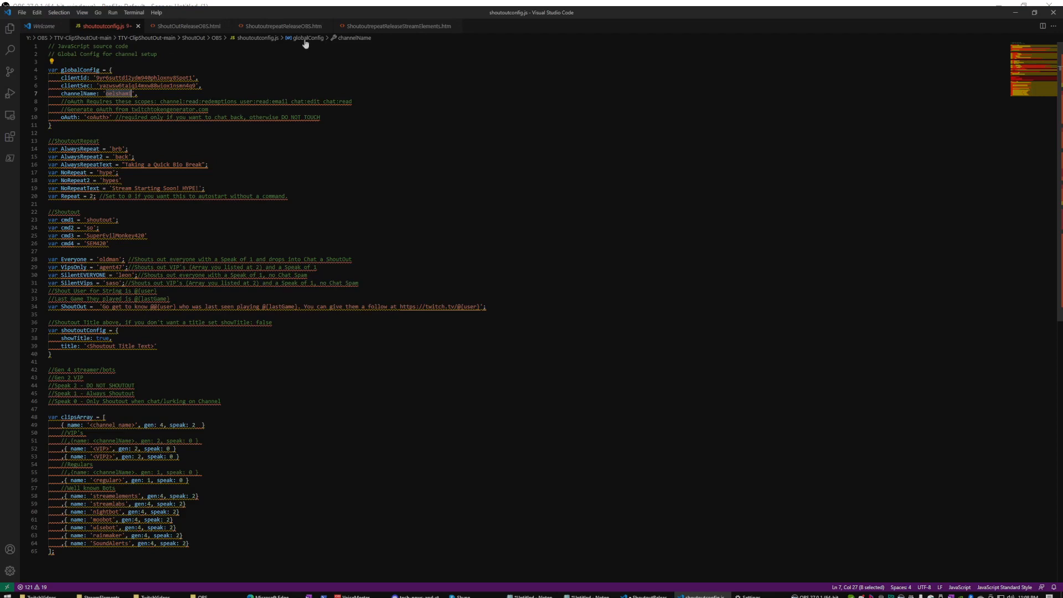
pyautogui.moveTo(332, 12)
pyautogui.mouseDown()
pyautogui.moveTo(339, 48)
pyautogui.moveTo(690, 95)
pyautogui.moveTo(329, 9)
pyautogui.mouseUp()
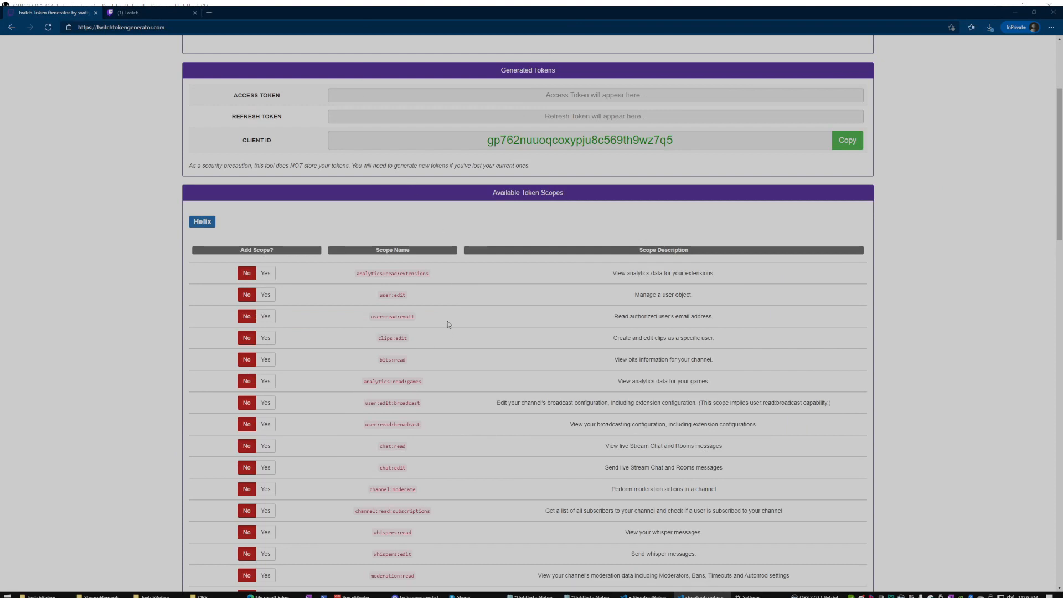
pyautogui.scroll(-3, 481, 393)
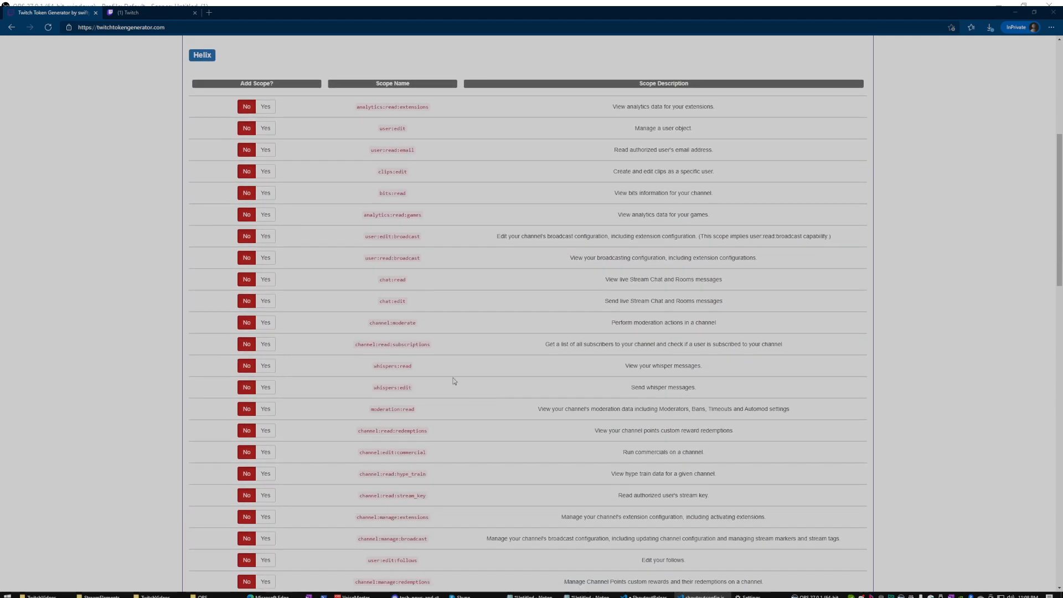
# Grant the channel:read:redemptions, user:read:email, chat:edit and chat:read scopes.
pyautogui.click(263, 432)
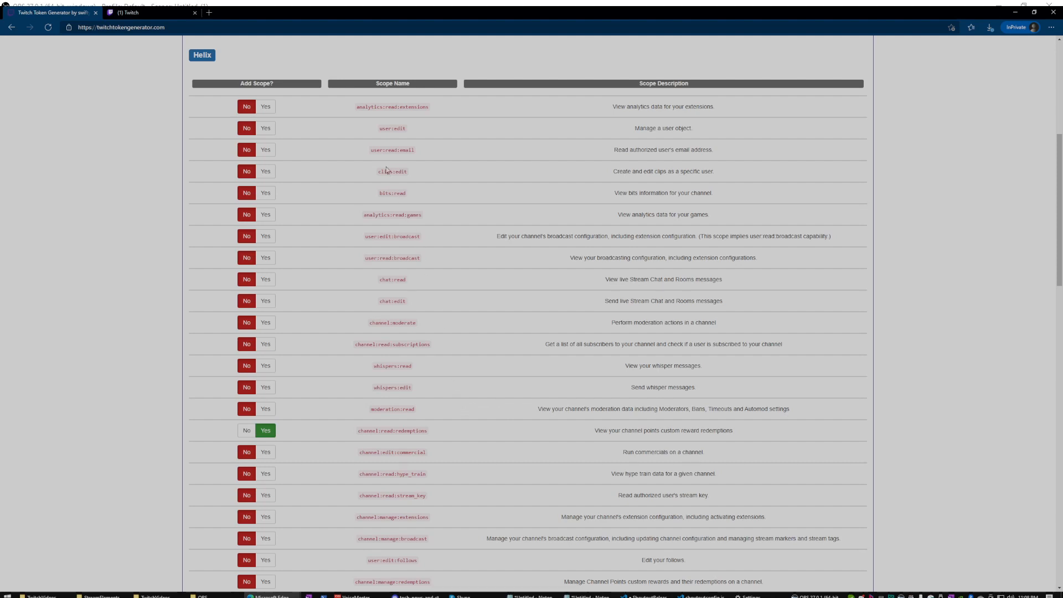
pyautogui.click(266, 153)
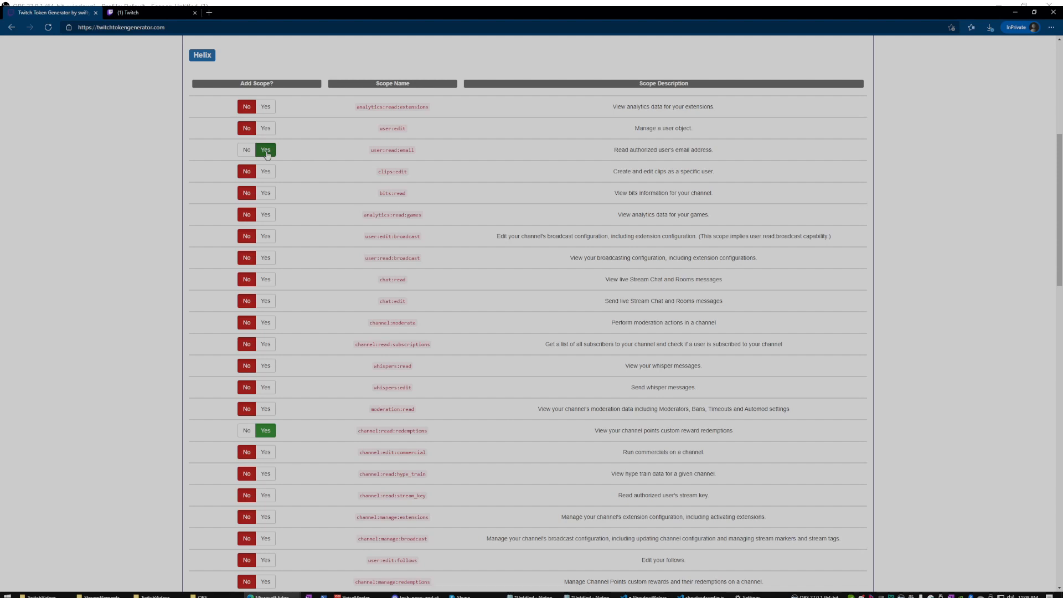
pyautogui.click(265, 301)
pyautogui.click(259, 279)
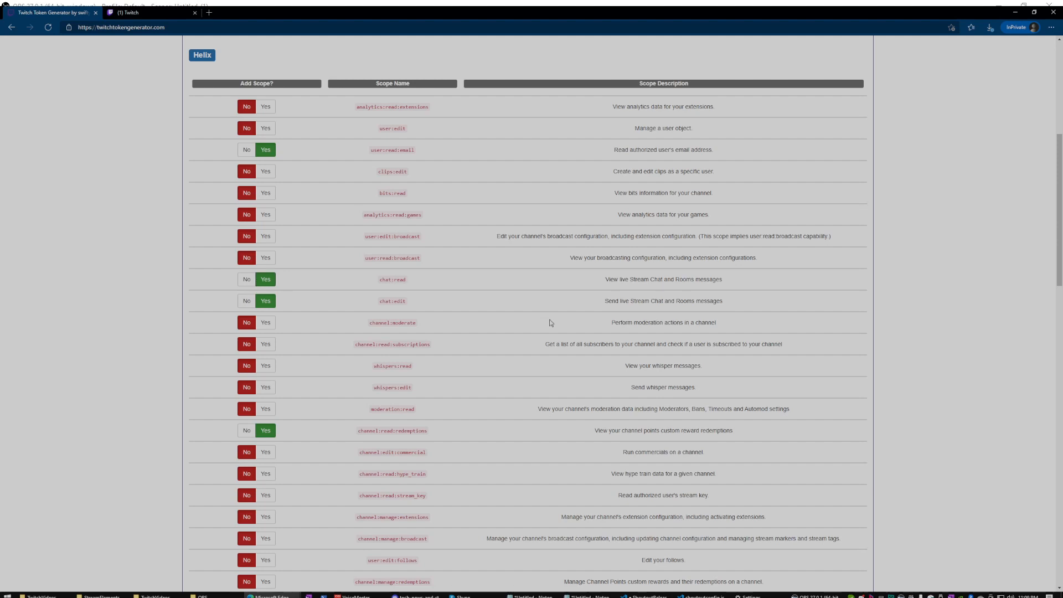
pyautogui.scroll(6, 550, 320)
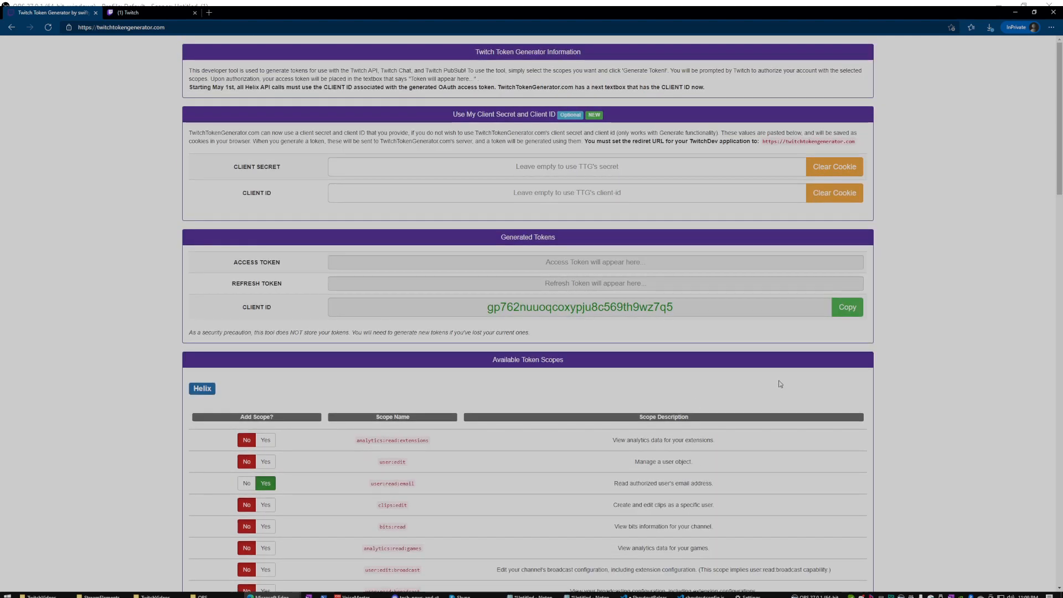
pyautogui.scroll(-15, 780, 383)
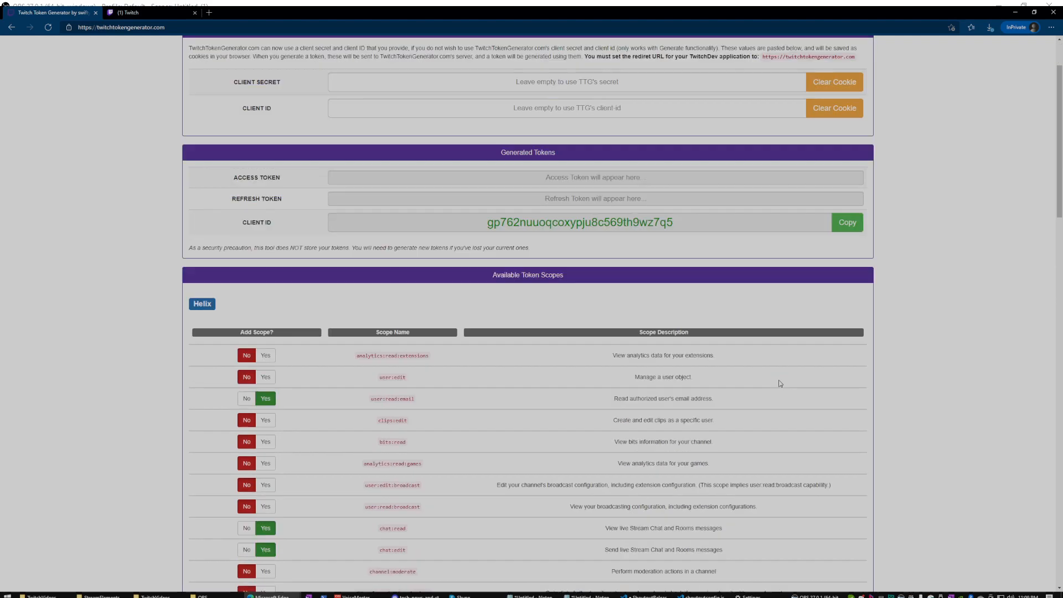
pyautogui.scroll(-12, 780, 383)
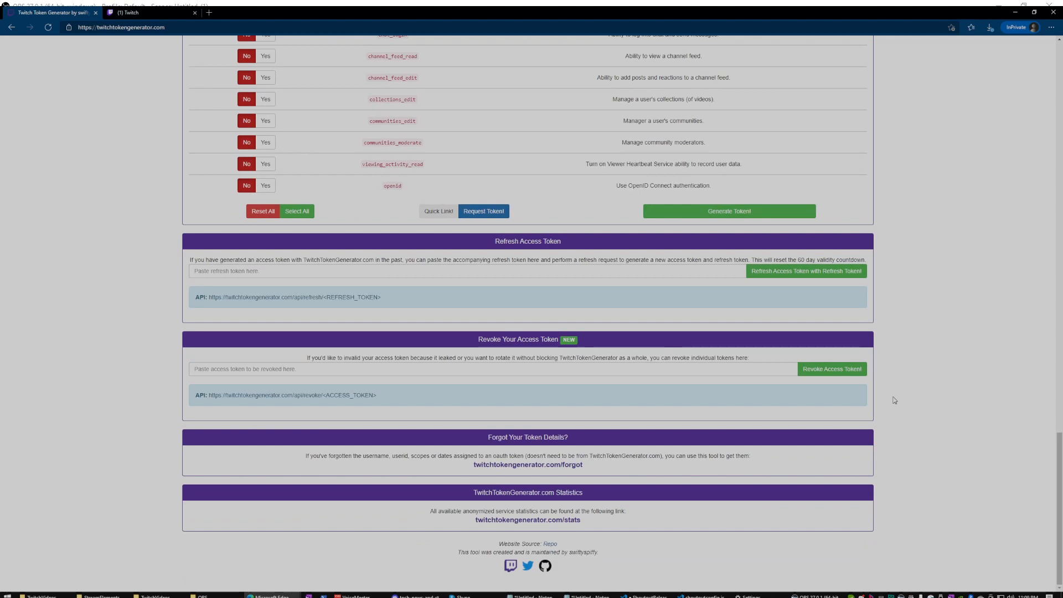
pyautogui.scroll(3, 877, 296)
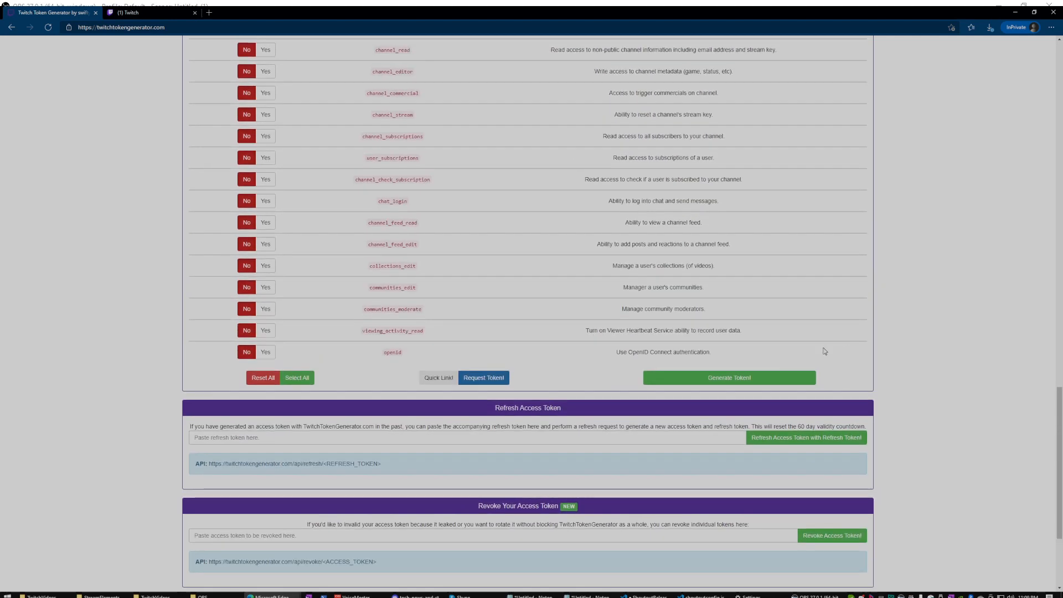
# Generate the token, authorize it on Twitch, and pass the chimney image captcha.
pyautogui.click(741, 378)
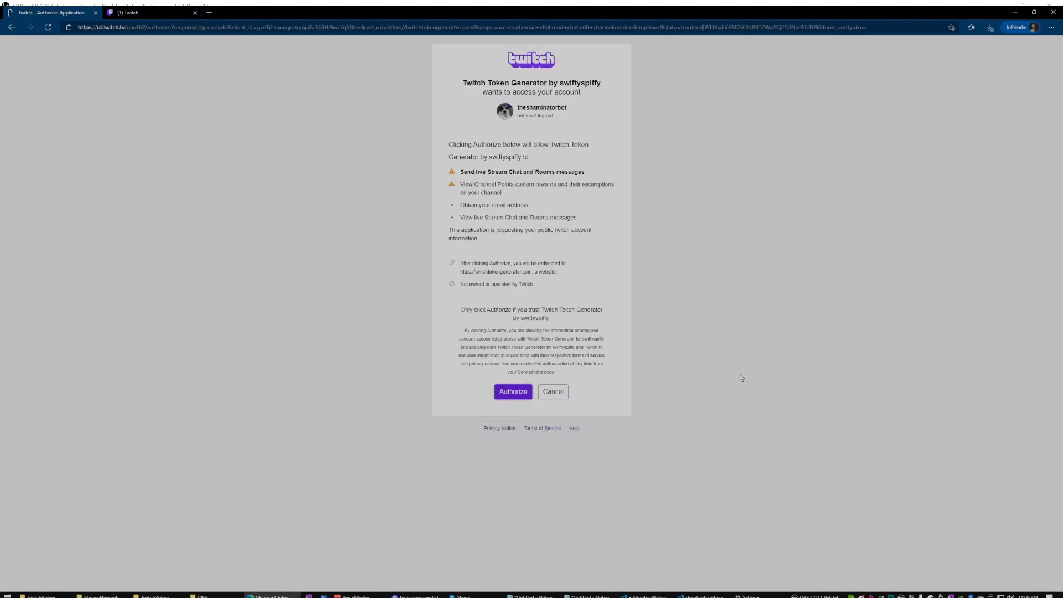
pyautogui.click(510, 392)
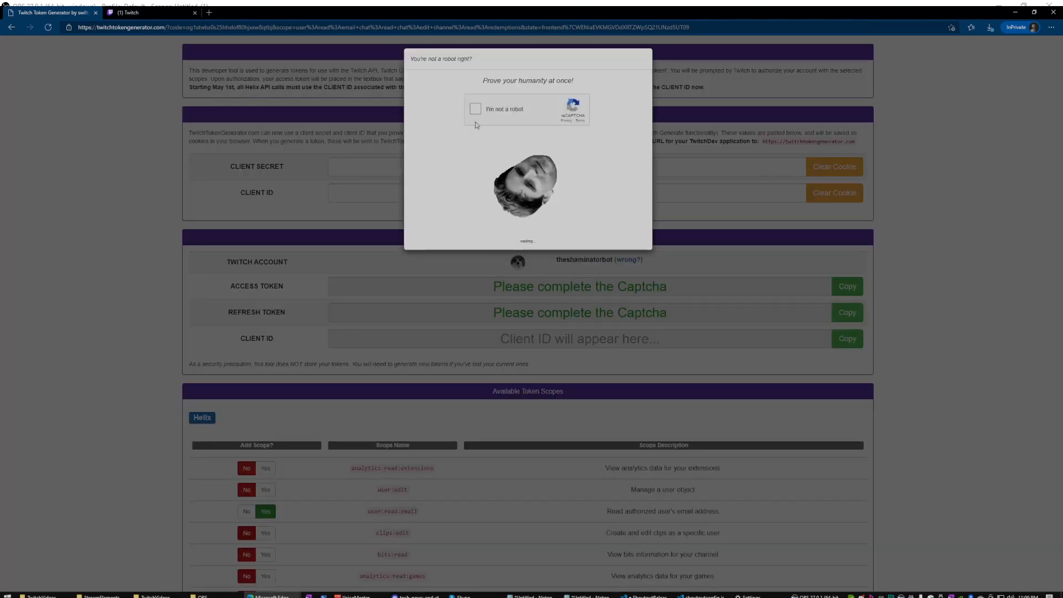
pyautogui.click(475, 110)
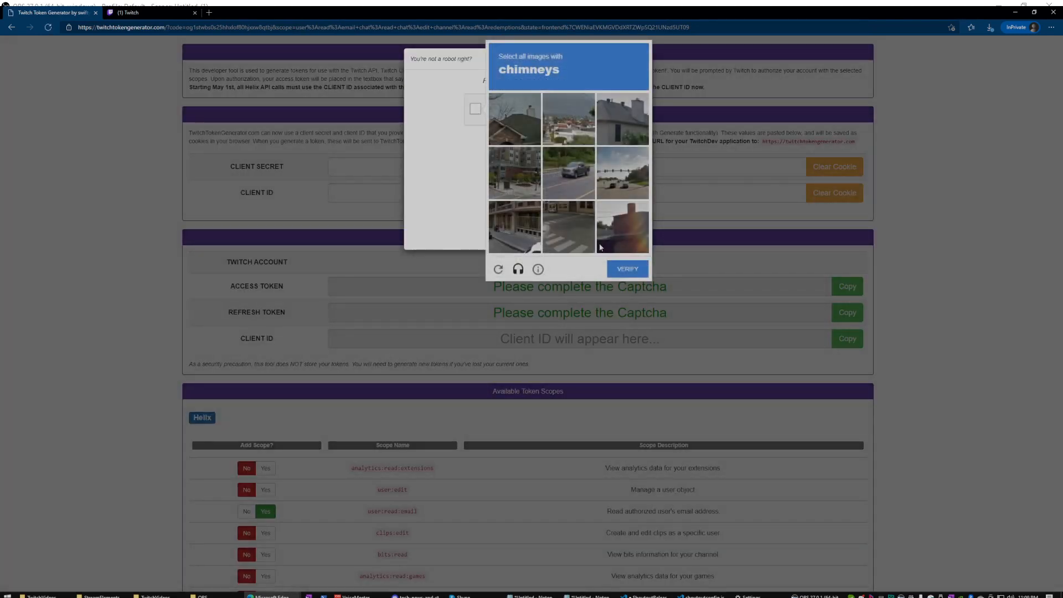
pyautogui.click(515, 118)
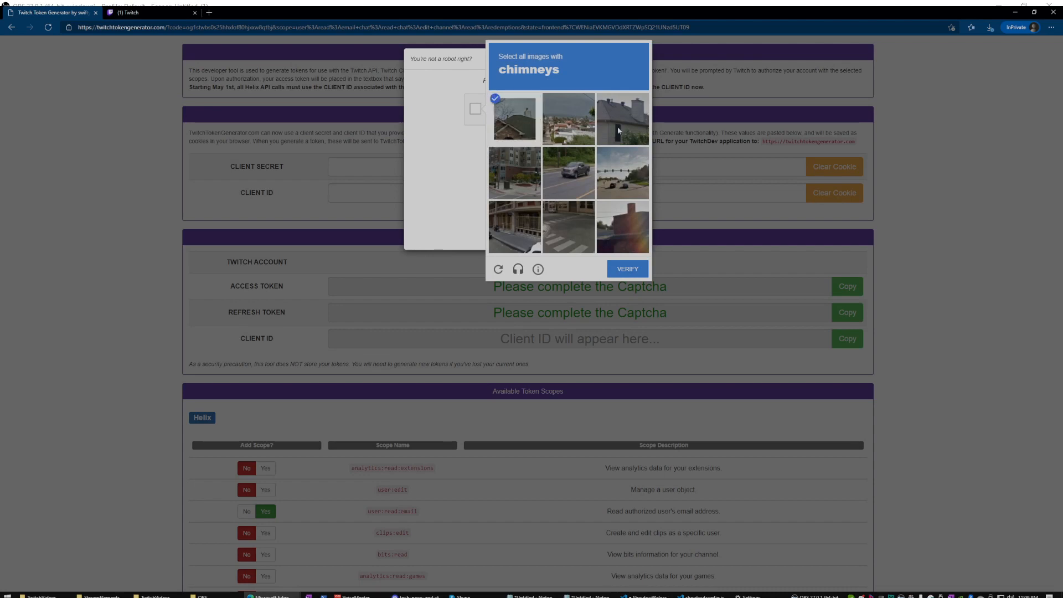
pyautogui.click(637, 227)
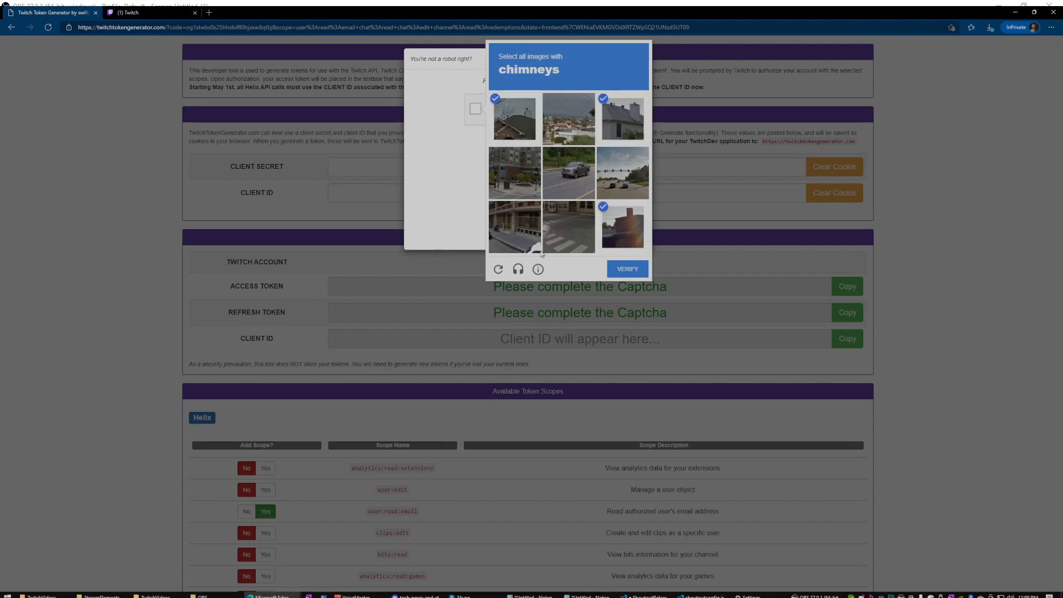
pyautogui.click(627, 269)
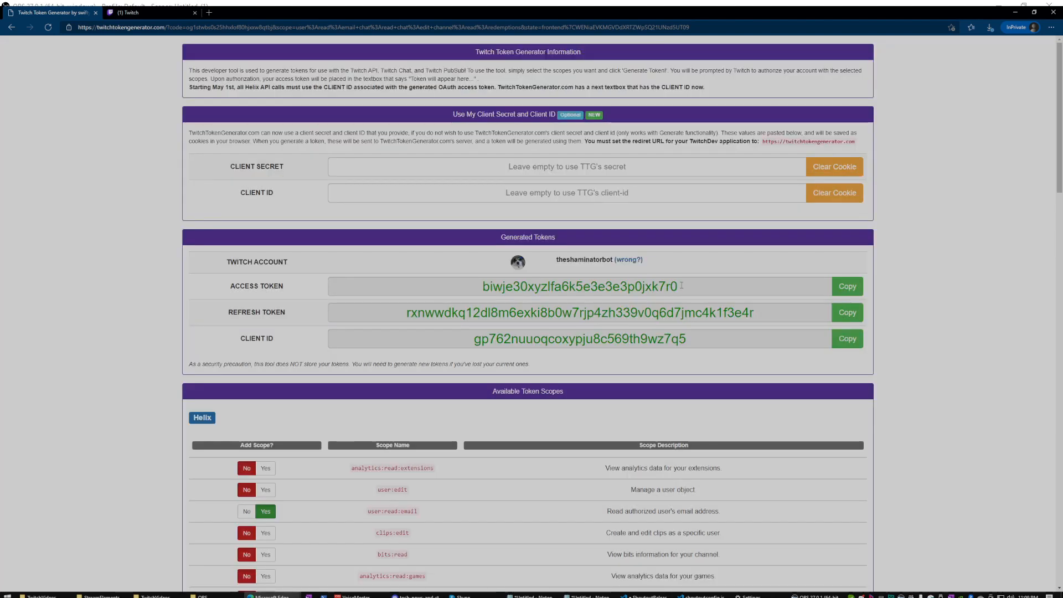
# Copy the generated access token and bring the shoutoutconfig.js editor window onto the screen.
pyautogui.click(681, 285)
pyautogui.rightClick(636, 288)
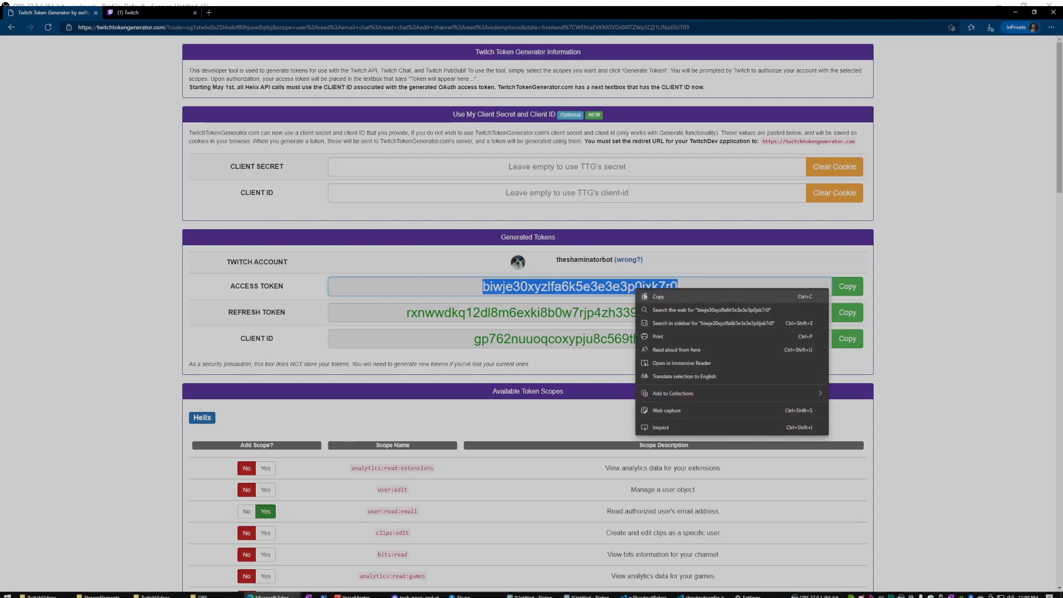
pyautogui.click(644, 296)
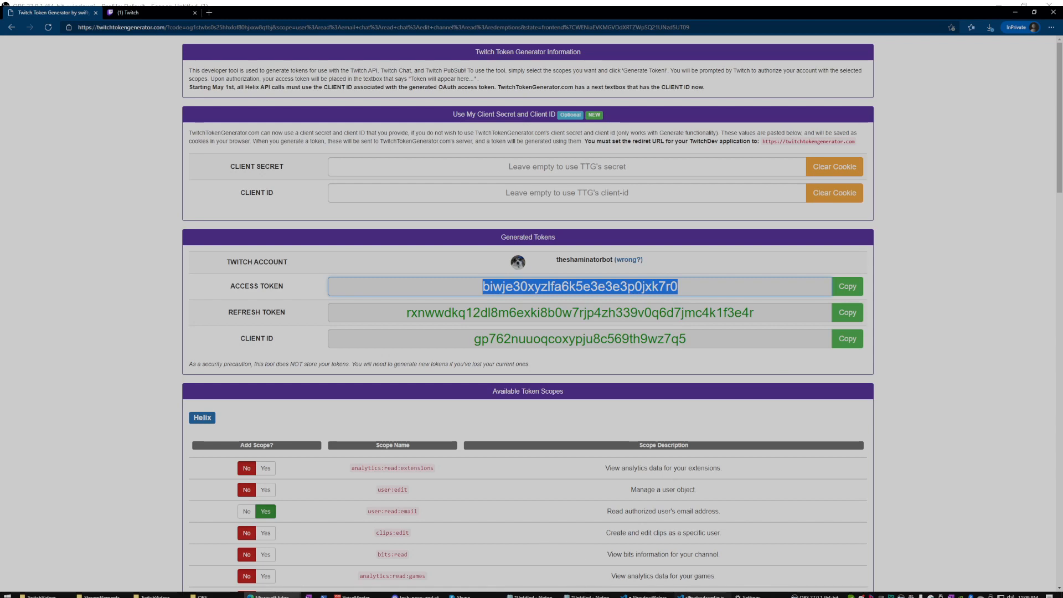
pyautogui.click(700, 595)
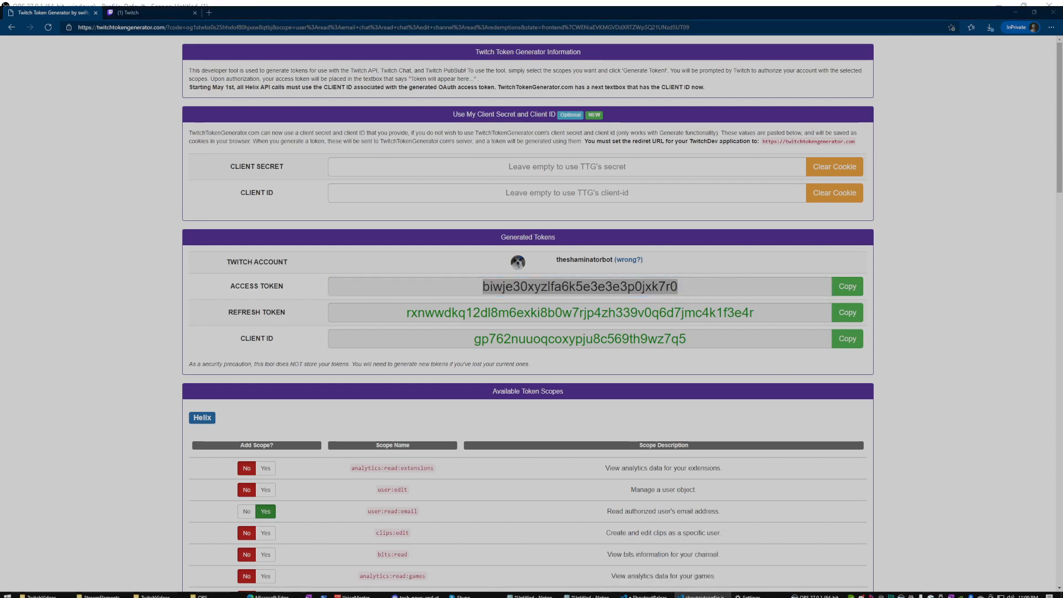
pyautogui.moveTo(167, 7); pyautogui.dragTo(411, 223)
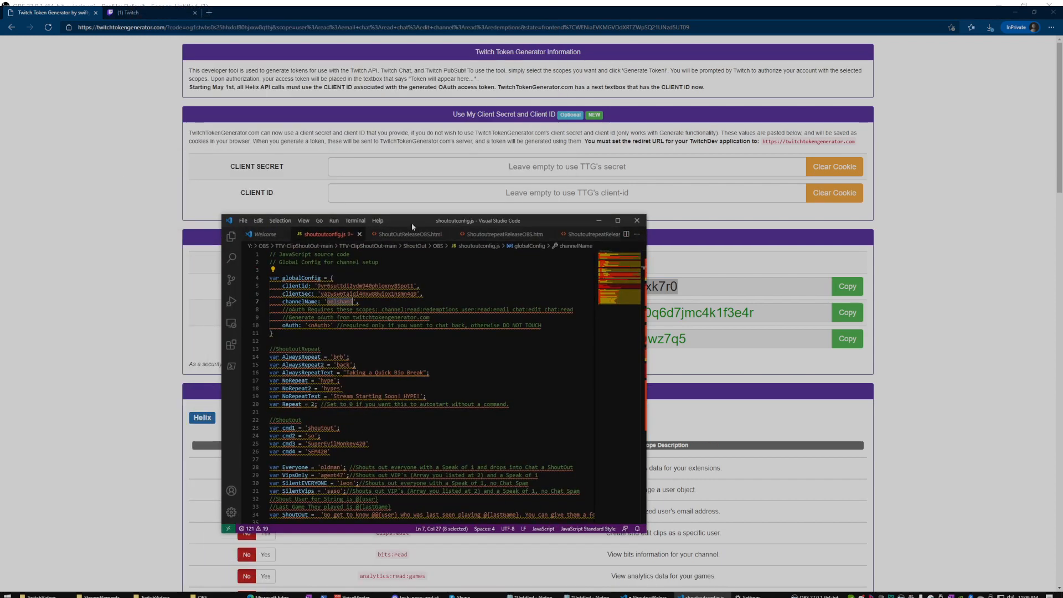
# Maximize VS Code, then paste the token over <oAuth> on line 10 and undo it three times.
pyautogui.click(617, 220)
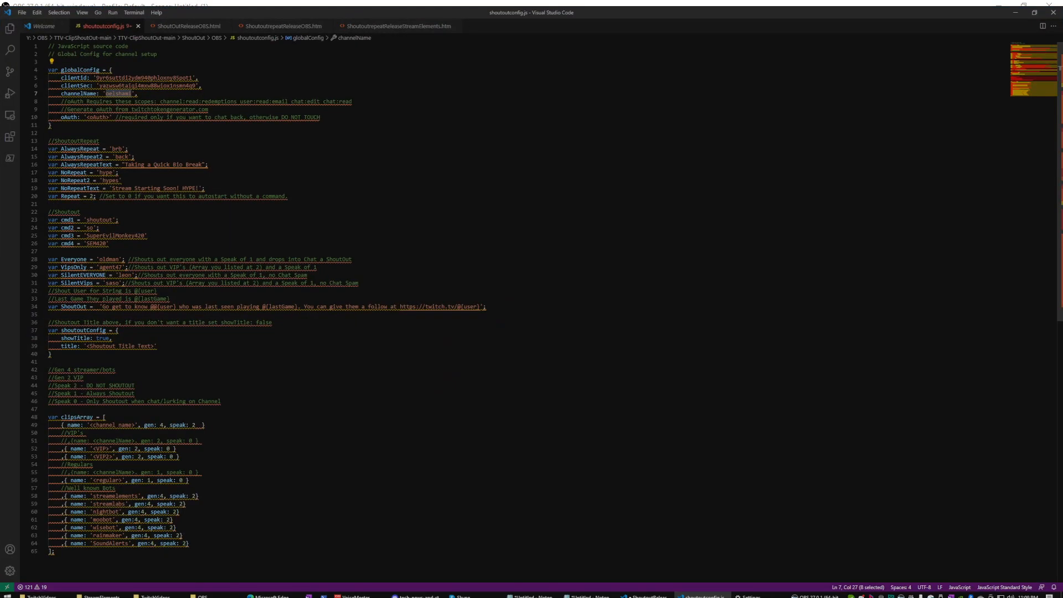
pyautogui.moveTo(87, 117); pyautogui.dragTo(109, 117)
pyautogui.hotkey('ctrl', 'v')
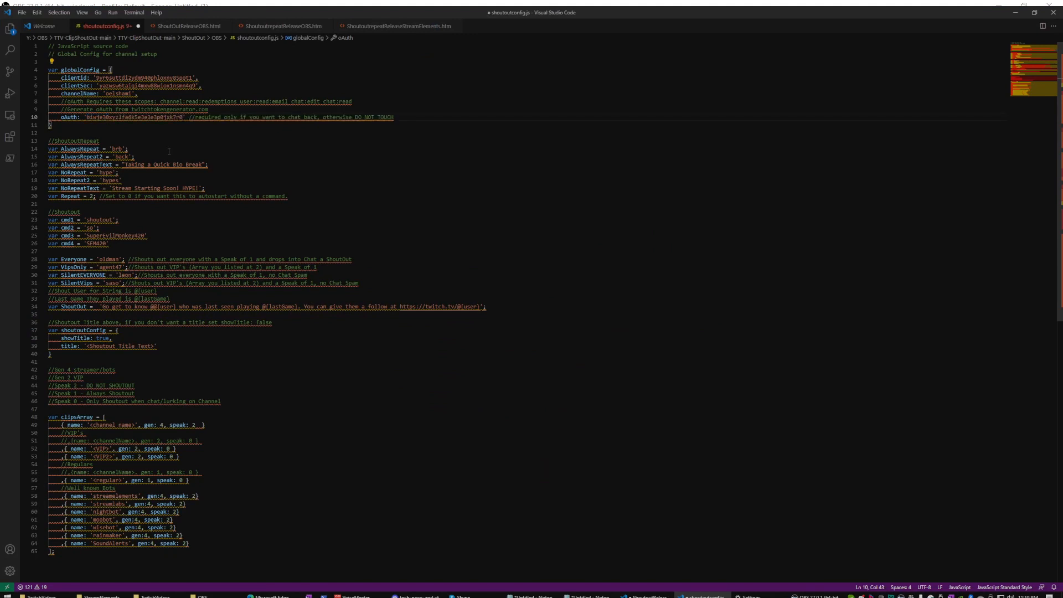
pyautogui.hotkey('ctrl', 'z')
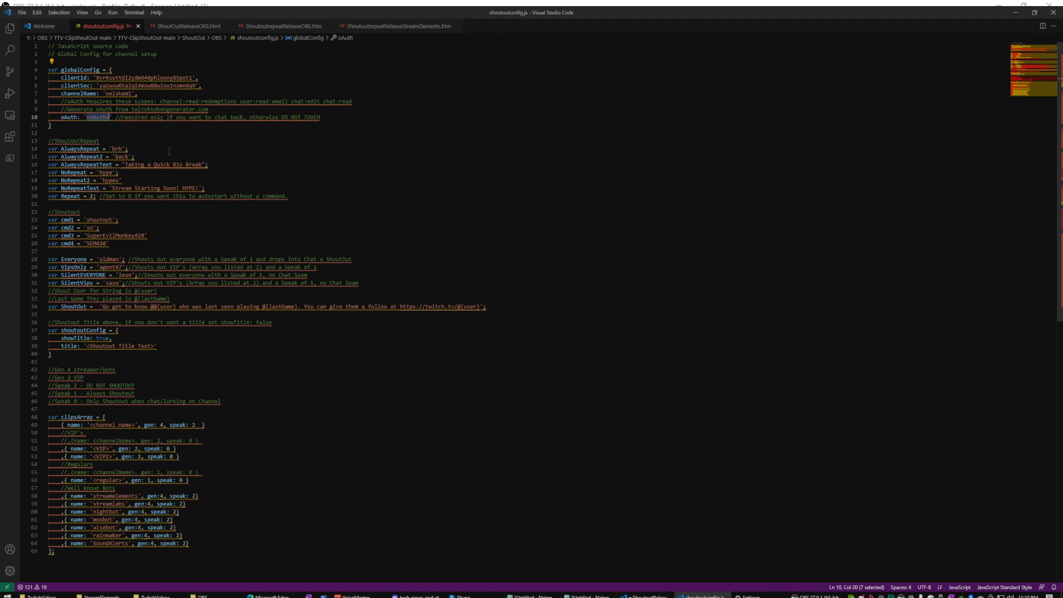
pyautogui.hotkey('ctrl', 'v')
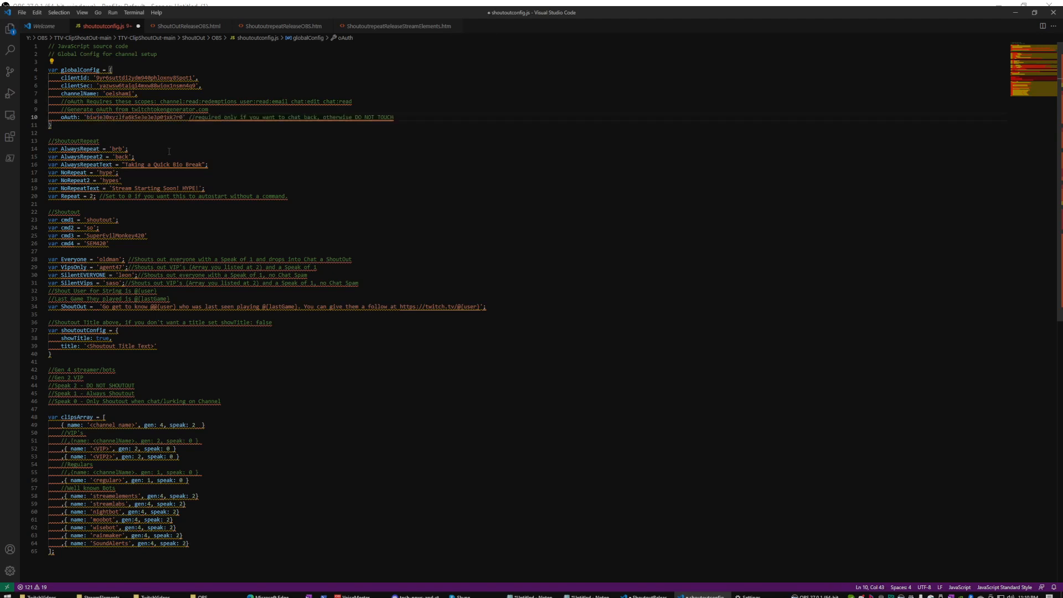
pyautogui.hotkey('ctrl', 'z')
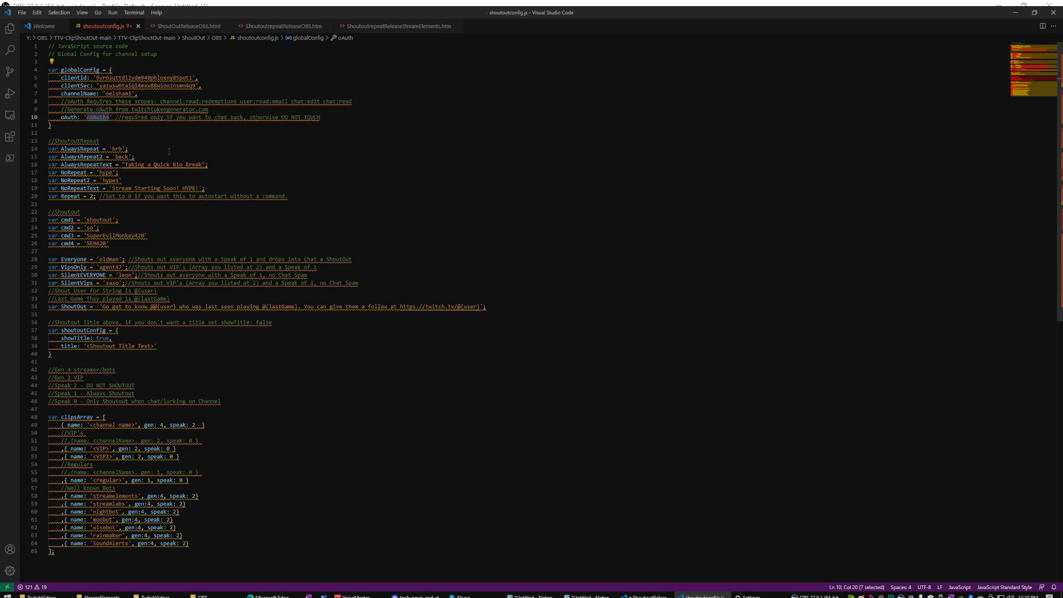
pyautogui.hotkey('ctrl', 'v')
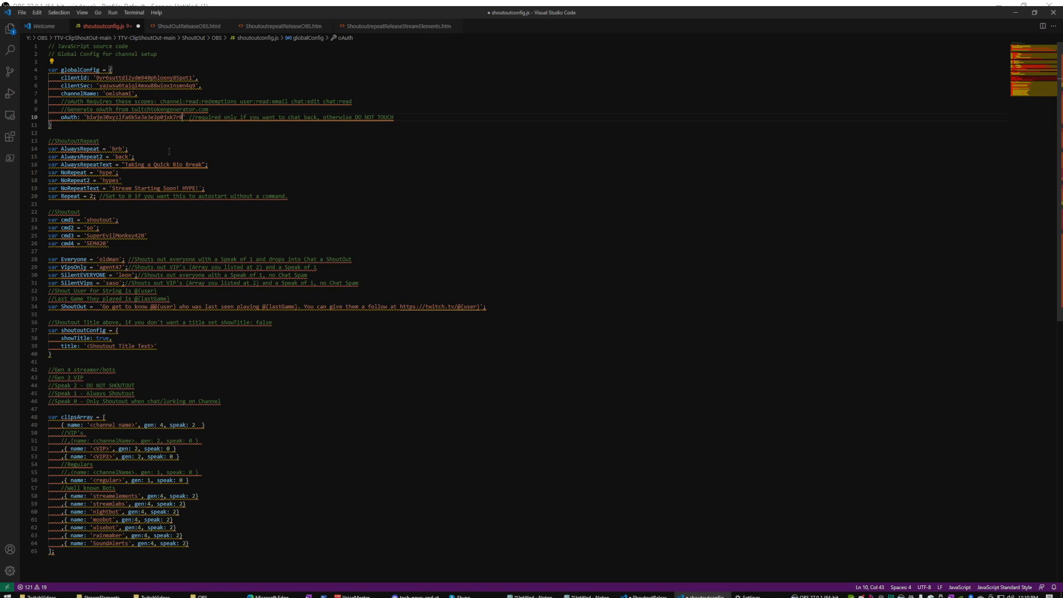
pyautogui.hotkey('ctrl', 'z')
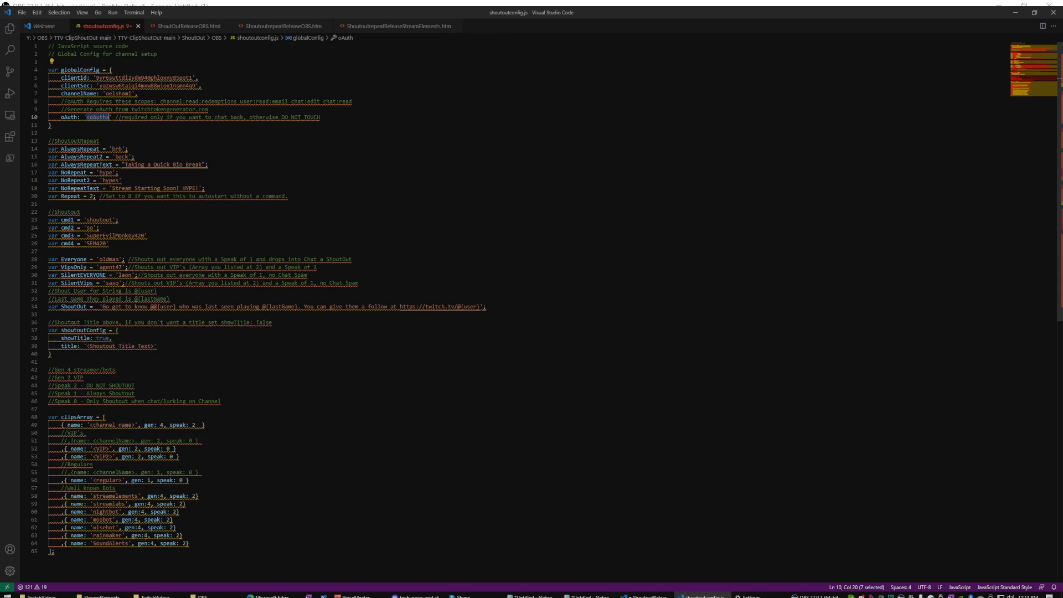
# Replace '<Shoutout Title Text>' on line 39 with 'Check out Barklord Certified Strimmer'.
pyautogui.moveTo(86, 346); pyautogui.dragTo(154, 346)
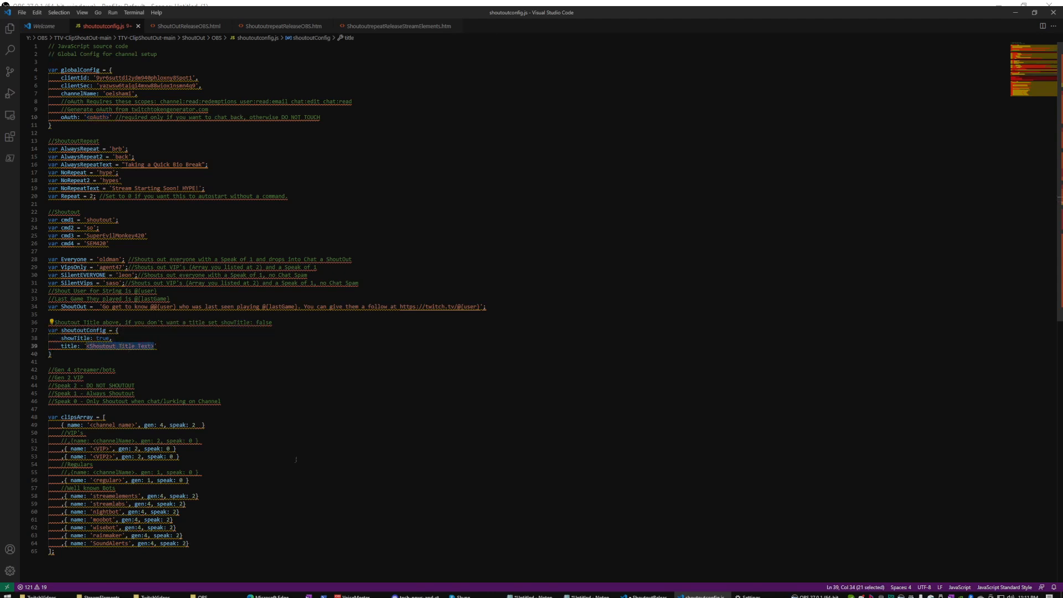
pyautogui.write('Check out Barki')
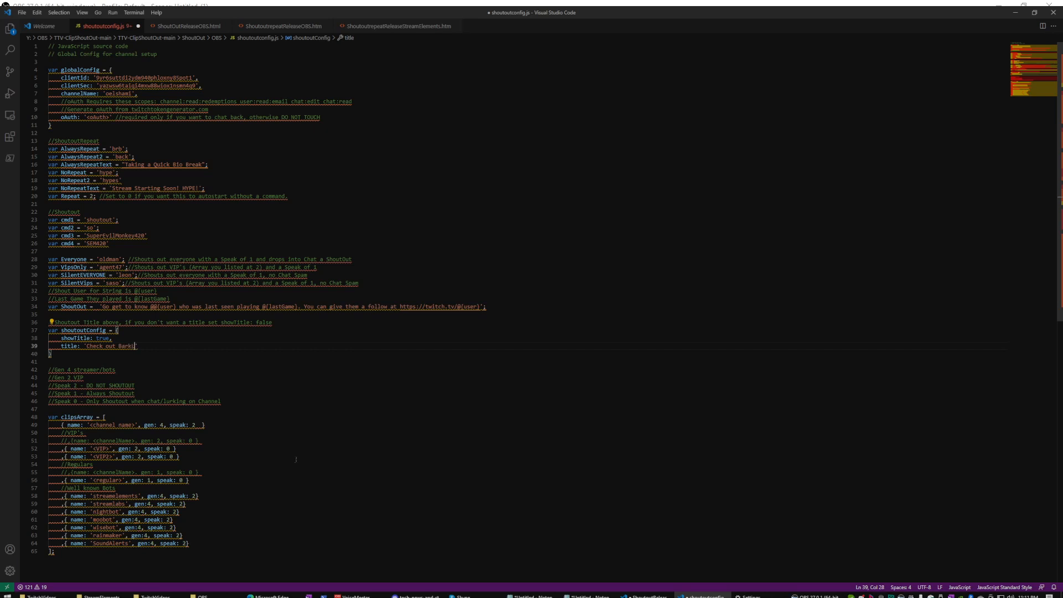
pyautogui.write('ord Certifgie')
pyautogui.press('BackSpace')
pyautogui.press('BackSpace')
pyautogui.press('BackSpace')
pyautogui.write('ied Strea')
pyautogui.press('BackSpace')
pyautogui.press('BackSpace')
pyautogui.write('immer')
pyautogui.scroll(-2, 288, 474)
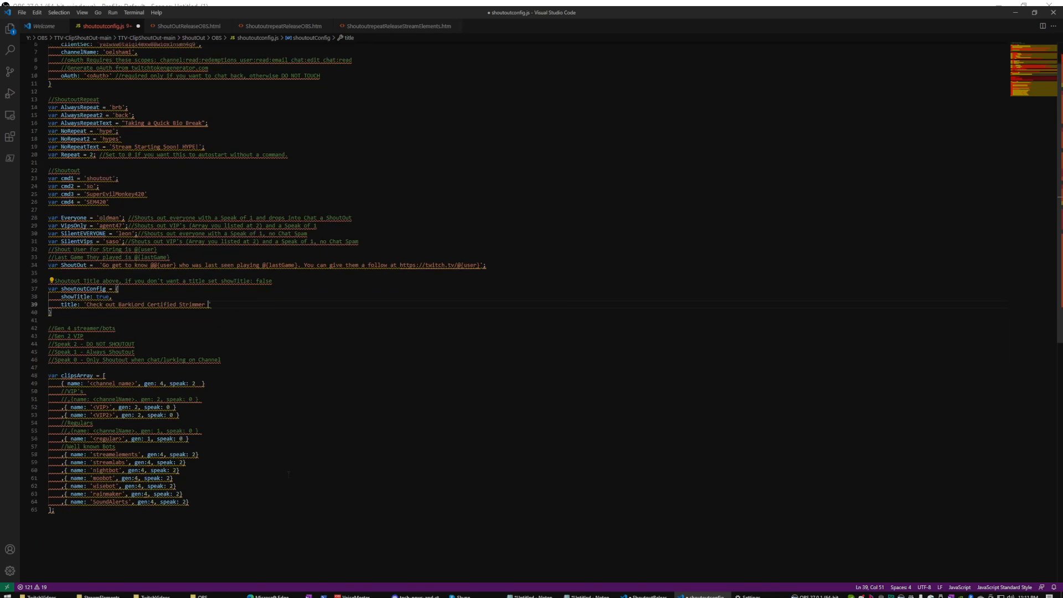
pyautogui.scroll(1, 289, 474)
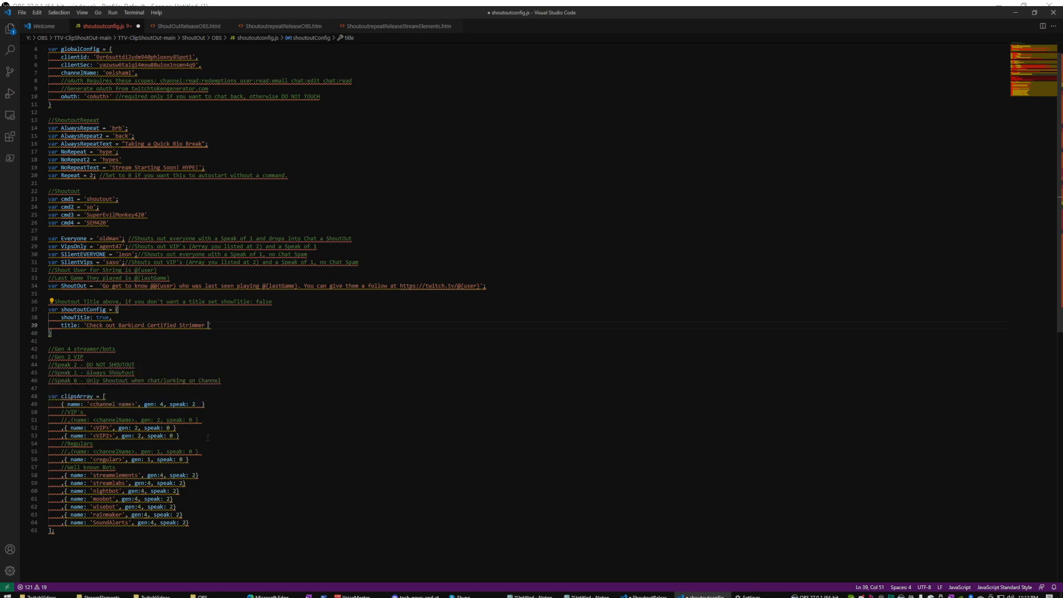
pyautogui.scroll(1, 200, 431)
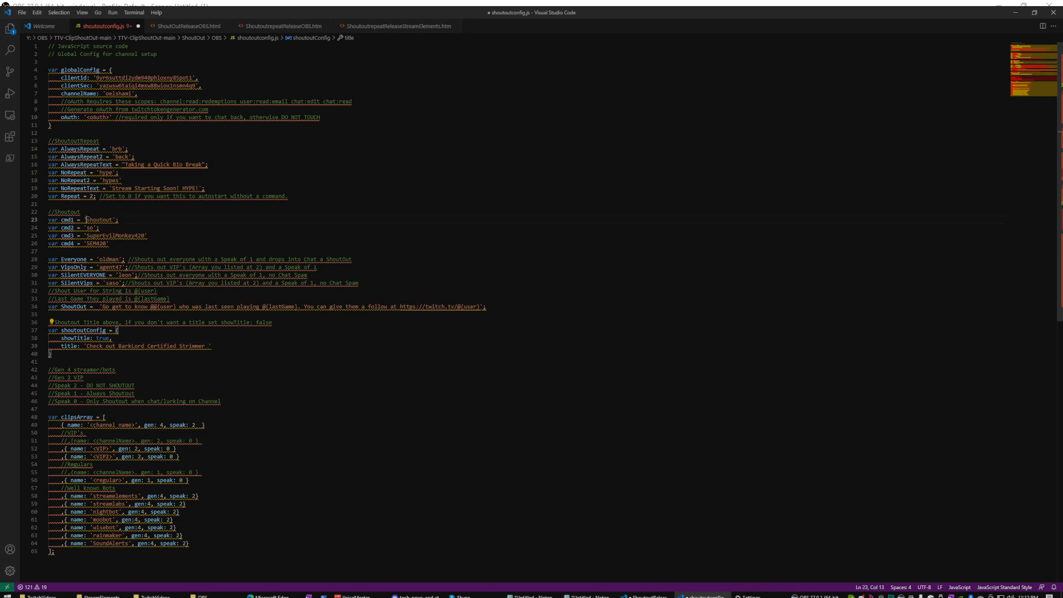
# Change cmd1 to 'barklord' and cmd2 to 'bl', save the config, and switch to OBS Studio.
pyautogui.doubleClick(99, 220)
pyautogui.write('barklord')
pyautogui.doubleClick(90, 227)
pyautogui.write('bl')
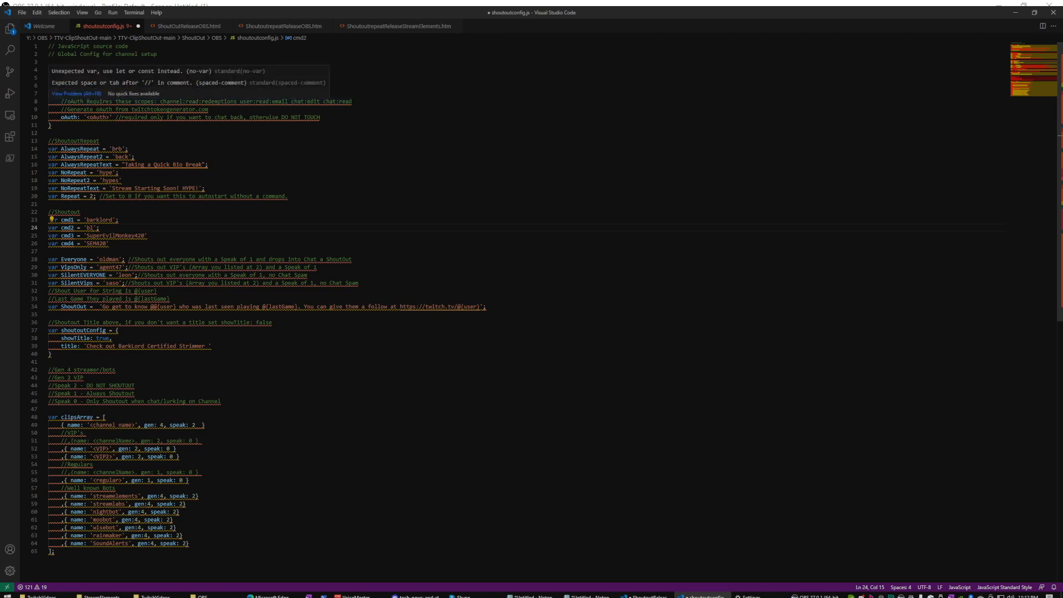
pyautogui.hotkey('ctrl', 's')
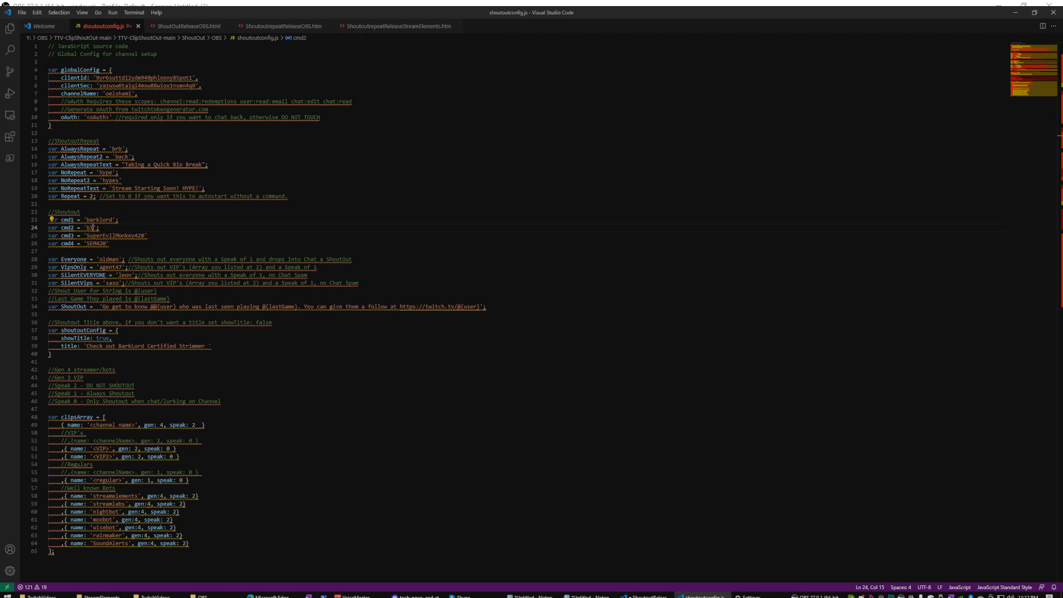
pyautogui.hotkey('alt', 'Tab')
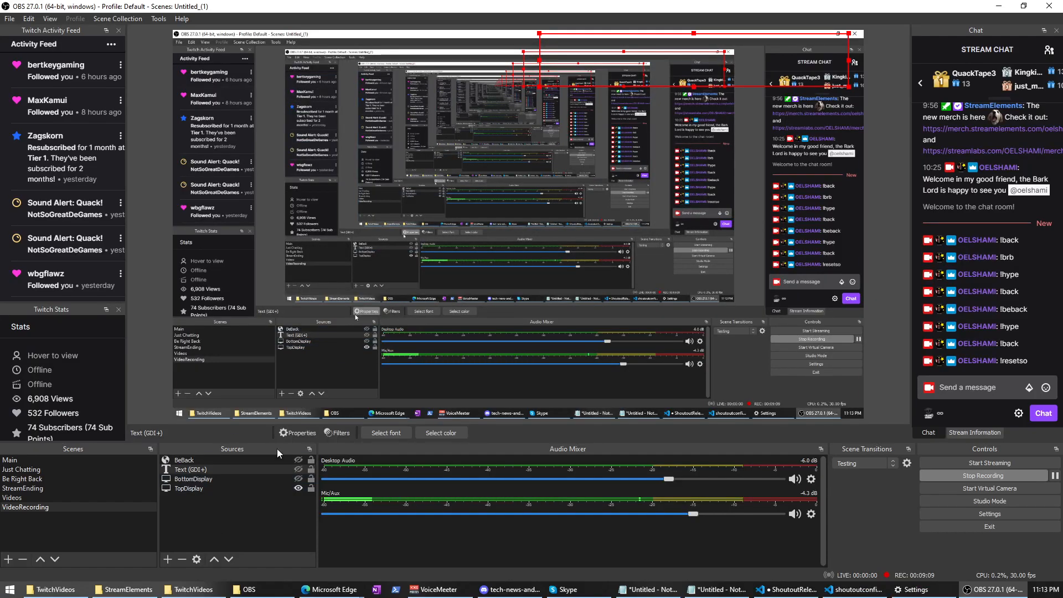
# Add a new Browser source named 'SHoutOUt!'.
pyautogui.click(165, 559)
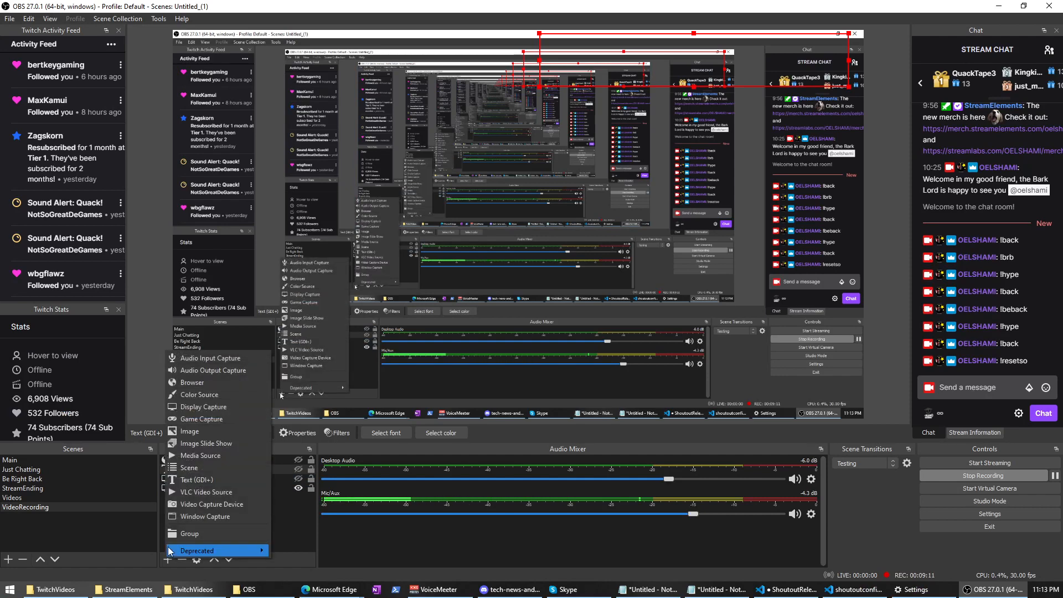
pyautogui.click(214, 383)
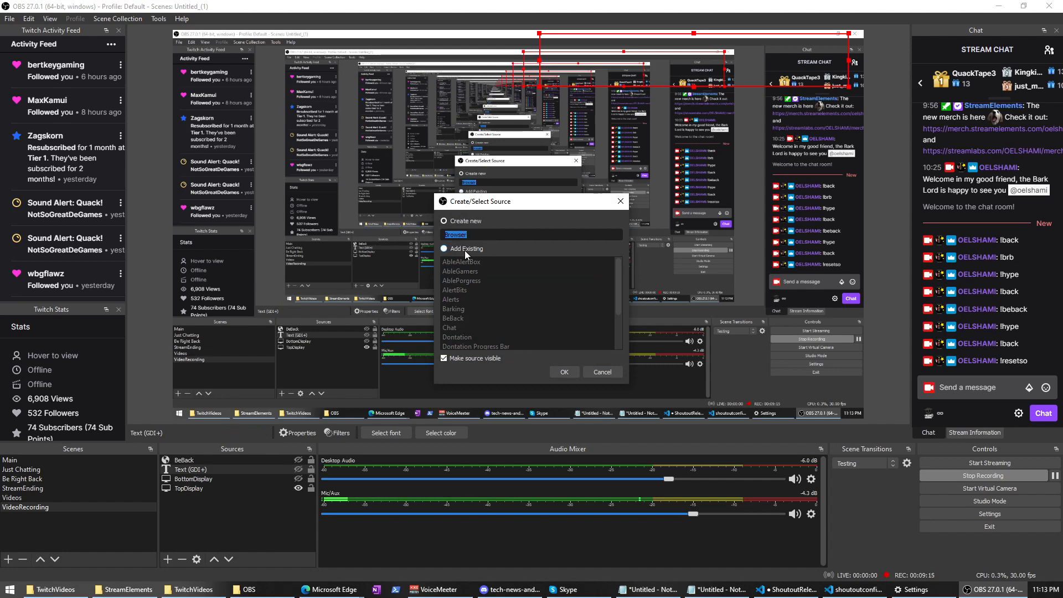
pyautogui.write('SHoutOUt!')
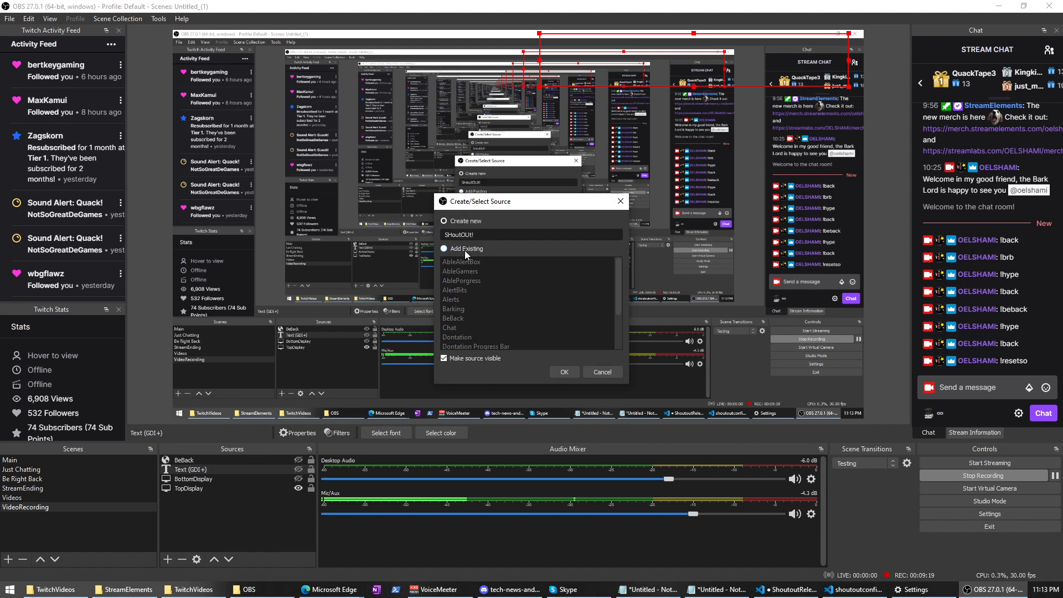
pyautogui.click(564, 371)
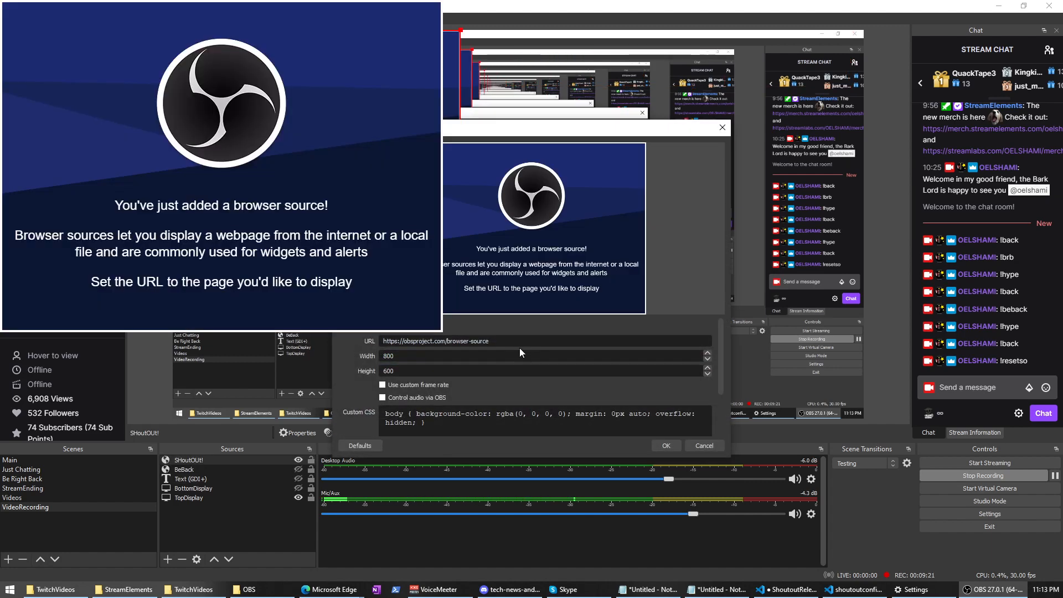
# Point the source at local file ShoutOutReleaseOBS.html with Control audio via OBS enabled.
pyautogui.click(694, 287)
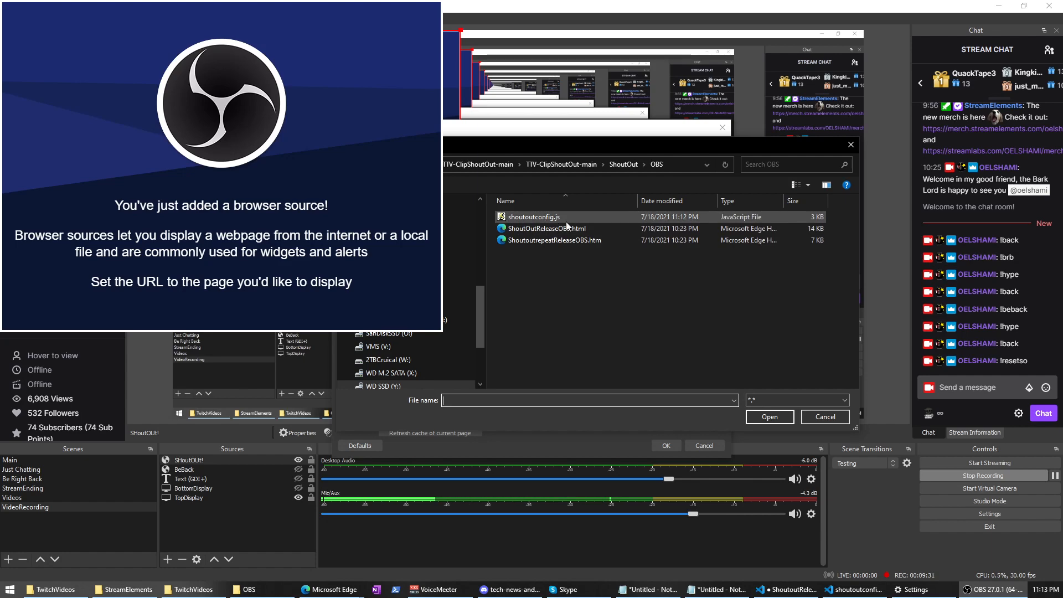
pyautogui.click(533, 228)
pyautogui.click(769, 416)
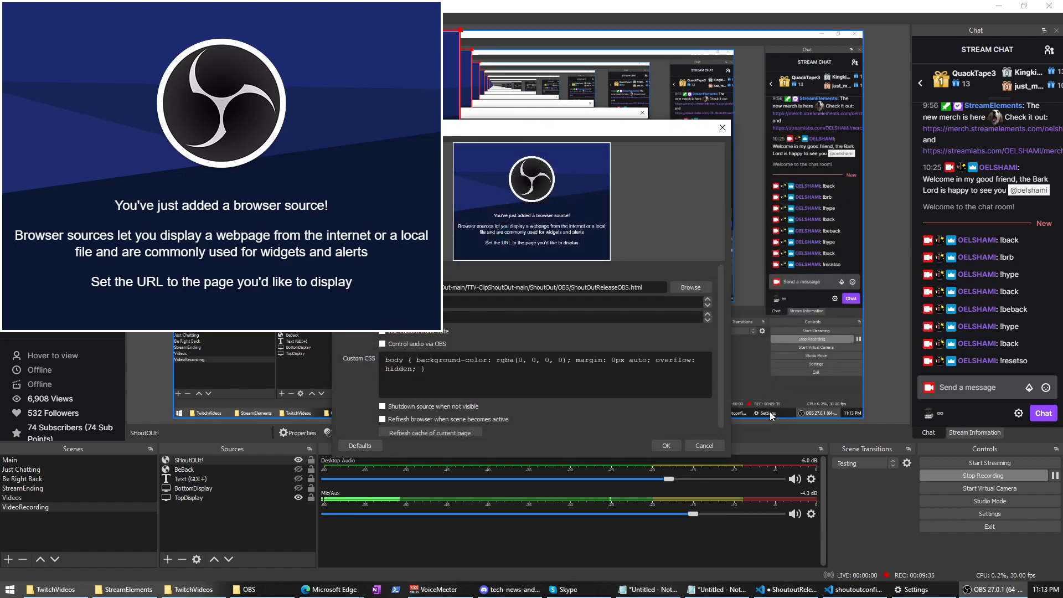
pyautogui.click(388, 343)
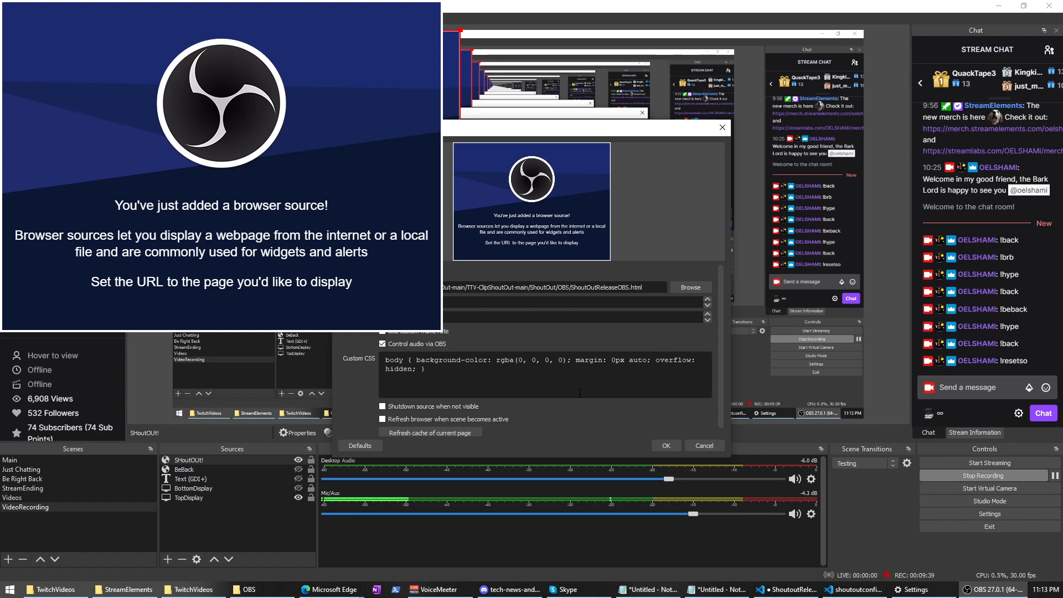
pyautogui.click(666, 445)
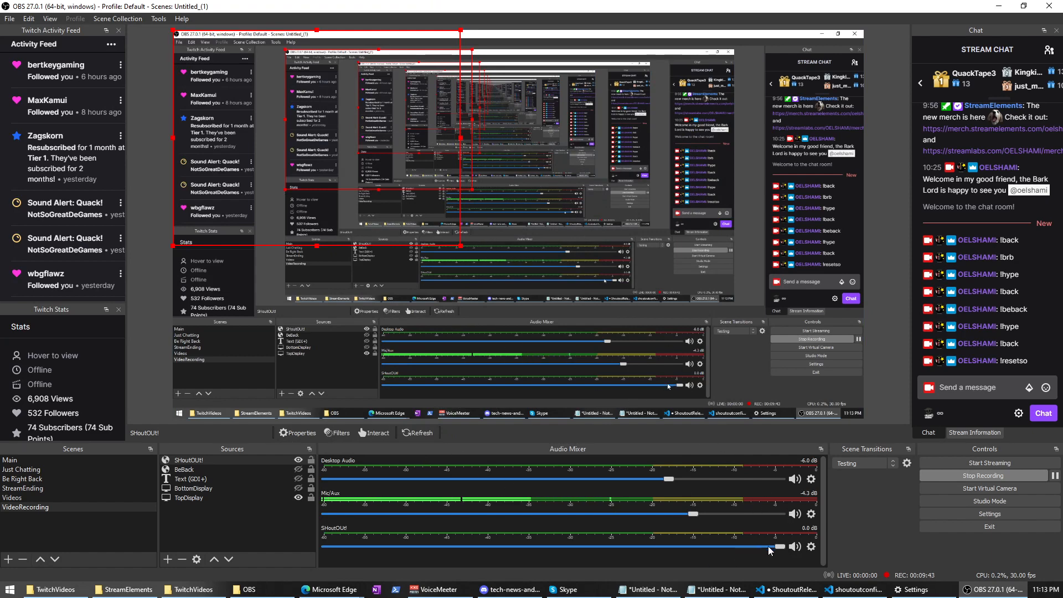
# In Advanced Audio Properties, set SHoutOUt! to Monitor and Output with volume at 0%.
pyautogui.click(810, 546)
pyautogui.click(829, 539)
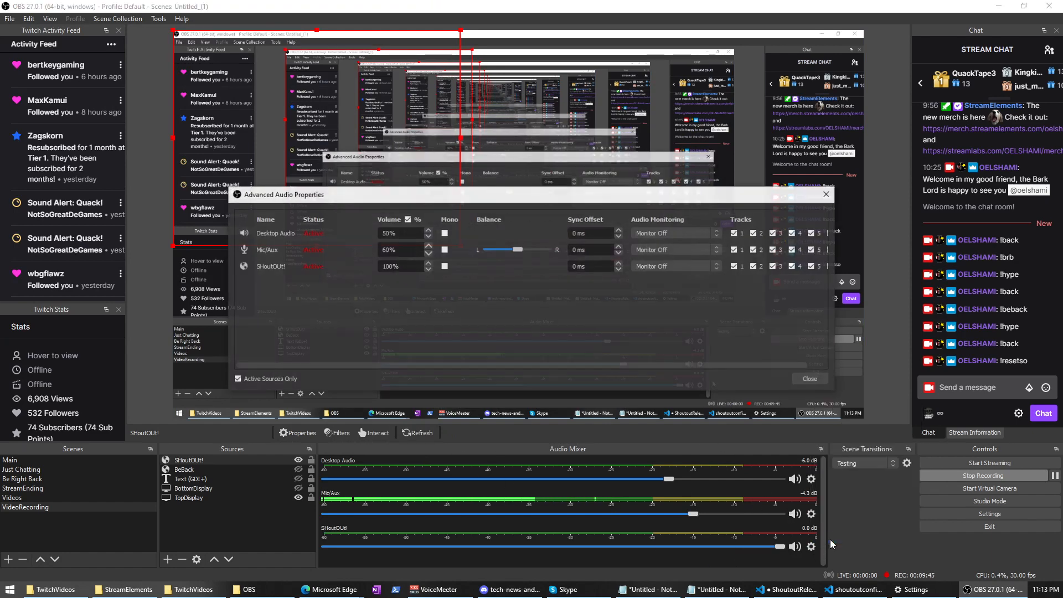
pyautogui.click(682, 268)
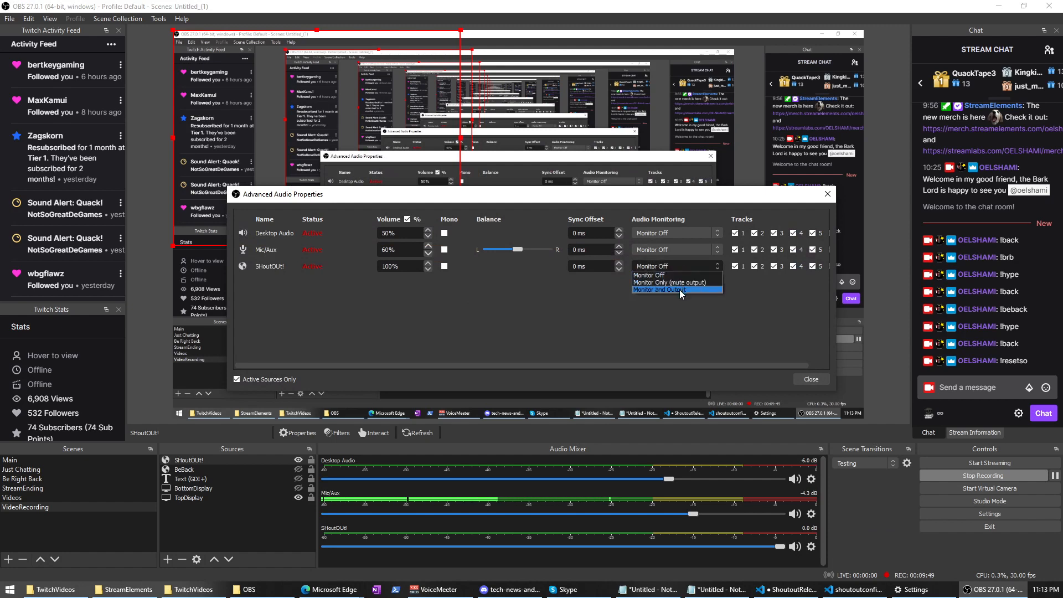
pyautogui.click(680, 290)
pyautogui.moveTo(779, 547); pyautogui.dragTo(350, 547)
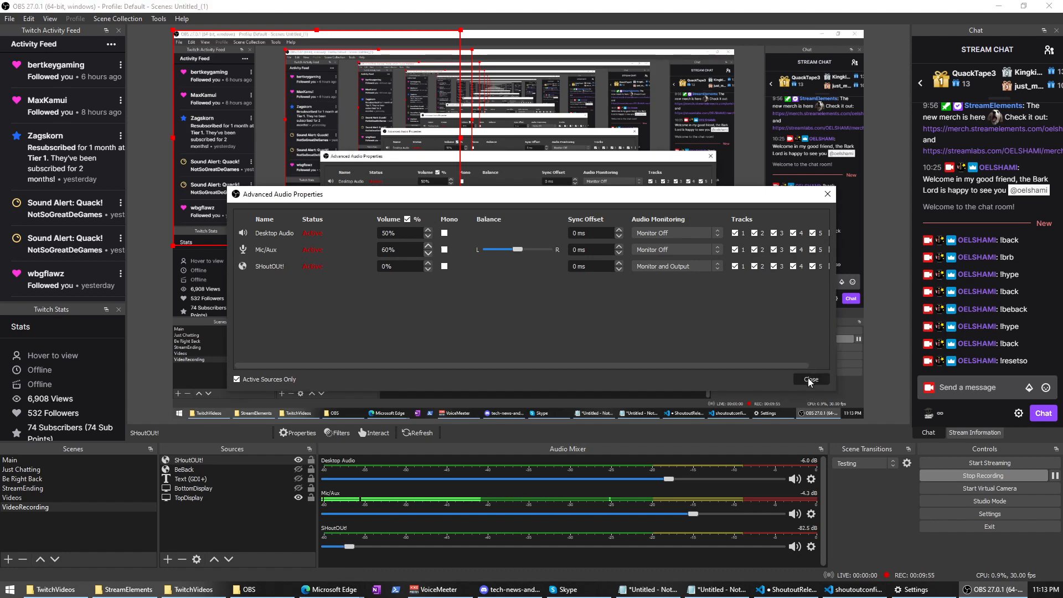
pyautogui.click(809, 380)
pyautogui.click(980, 388)
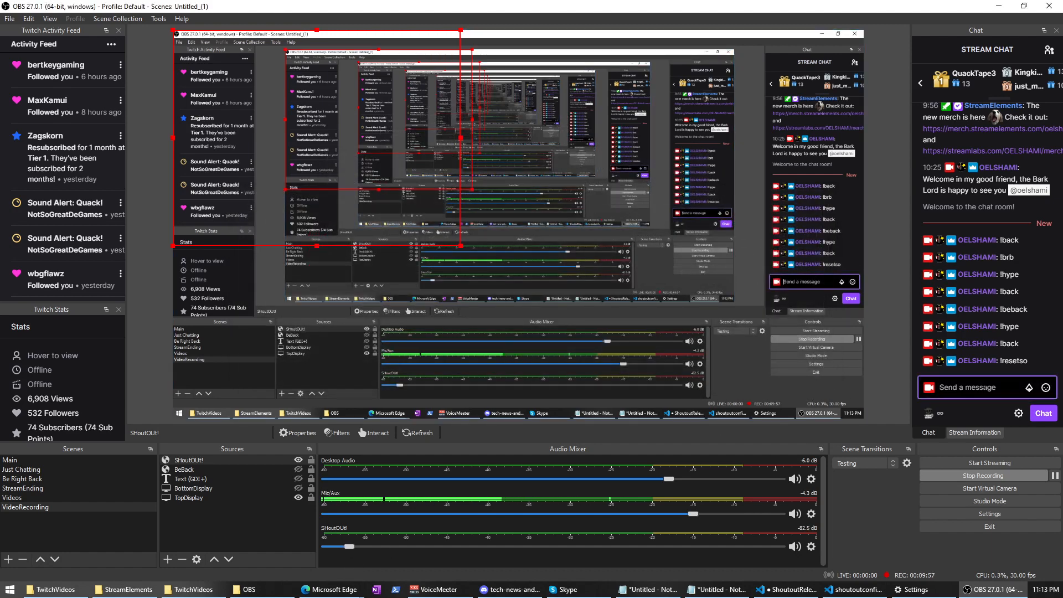
# Post the !so and !bl commands with a channel mention in chat, then enlarge the overlay.
pyautogui.write('!so @oelshami')
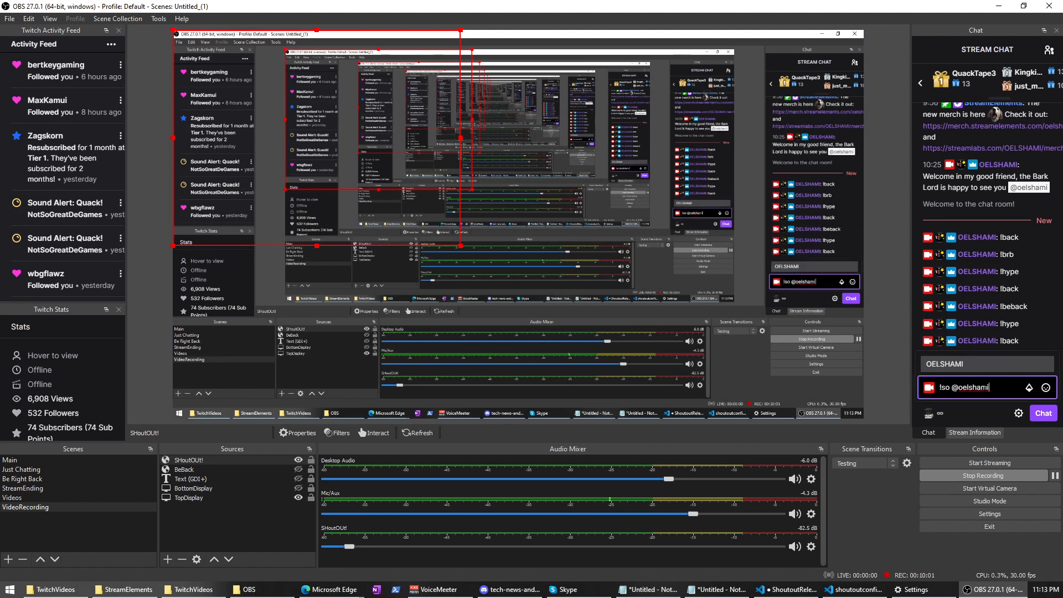
pyautogui.press('Return')
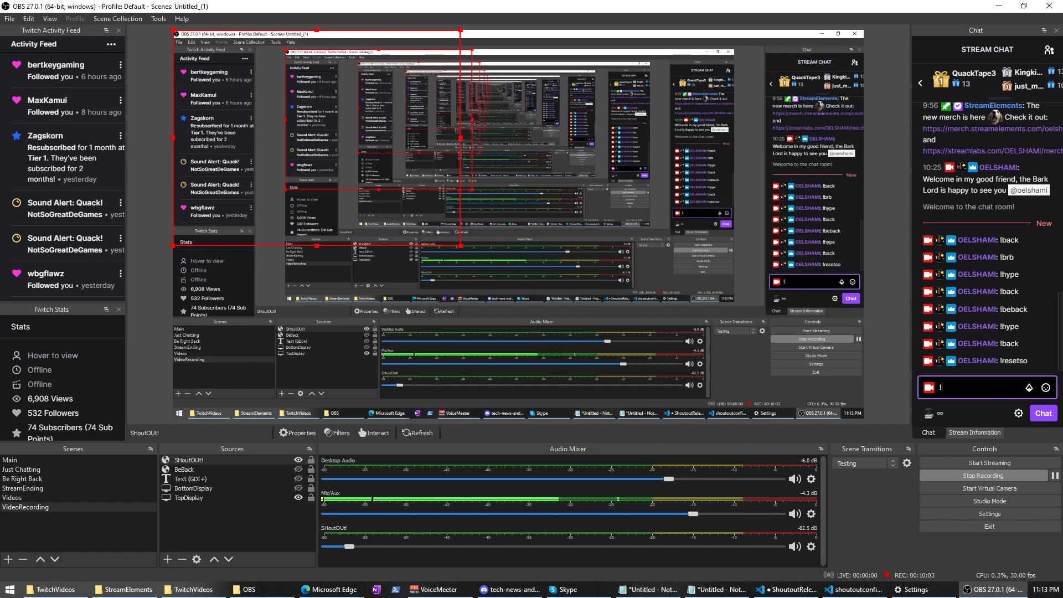
pyautogui.write('!bl @oelsh')
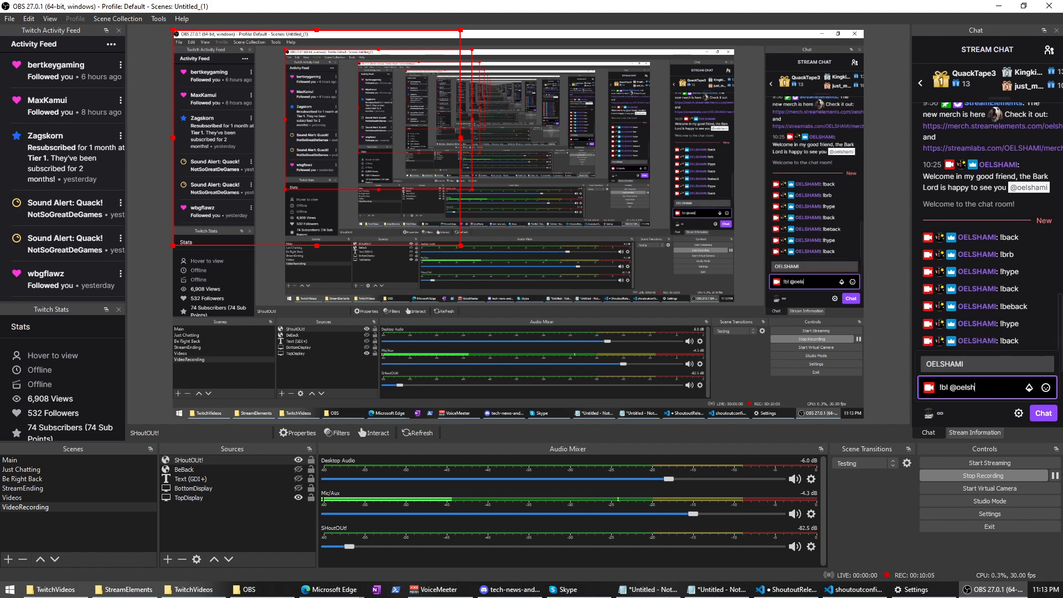
pyautogui.press('Tab')
pyautogui.press('Return')
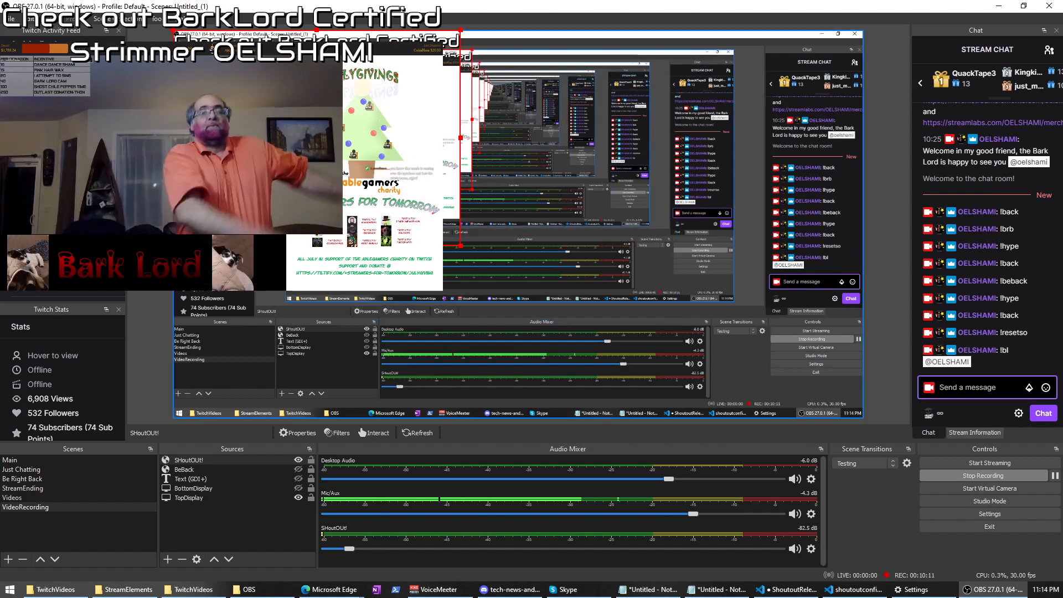
pyautogui.moveTo(462, 244); pyautogui.dragTo(686, 368)
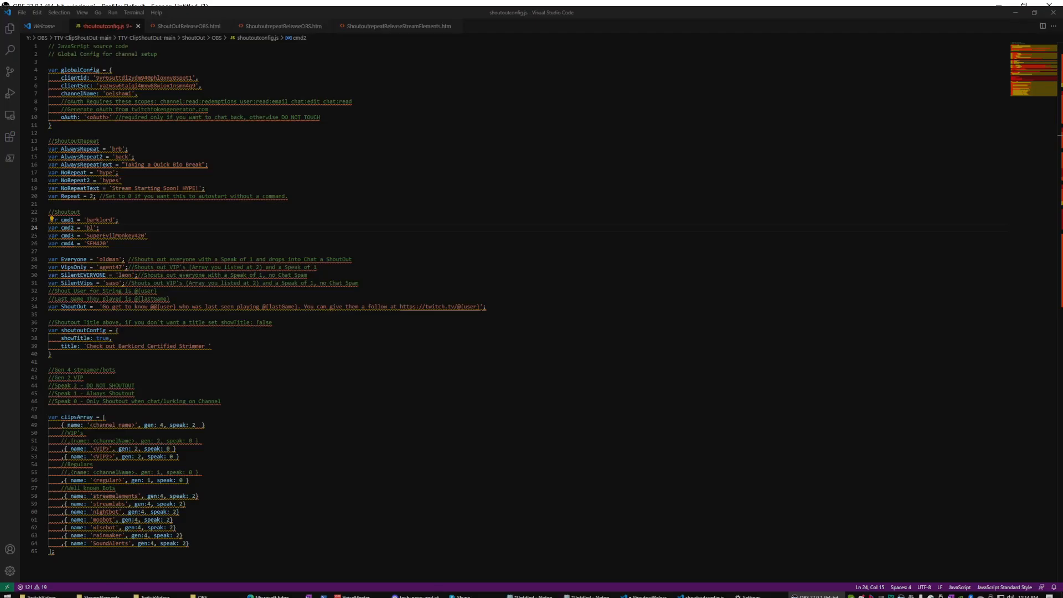
# Replace the <channel name> and <VIP> placeholders in clipsArray with real channel names.
pyautogui.click(51, 354)
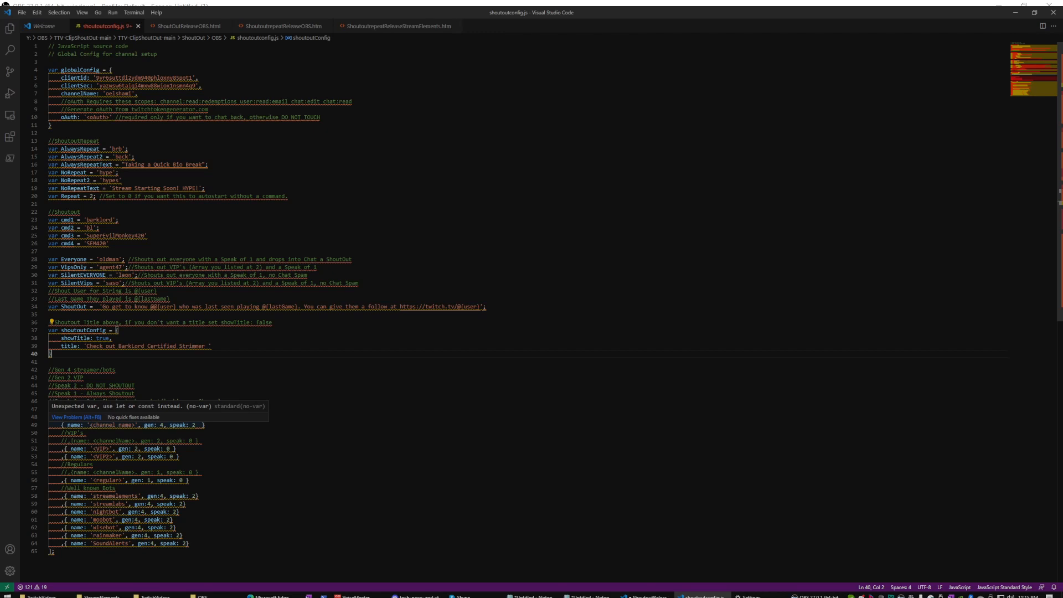
pyautogui.moveTo(90, 424); pyautogui.dragTo(136, 424)
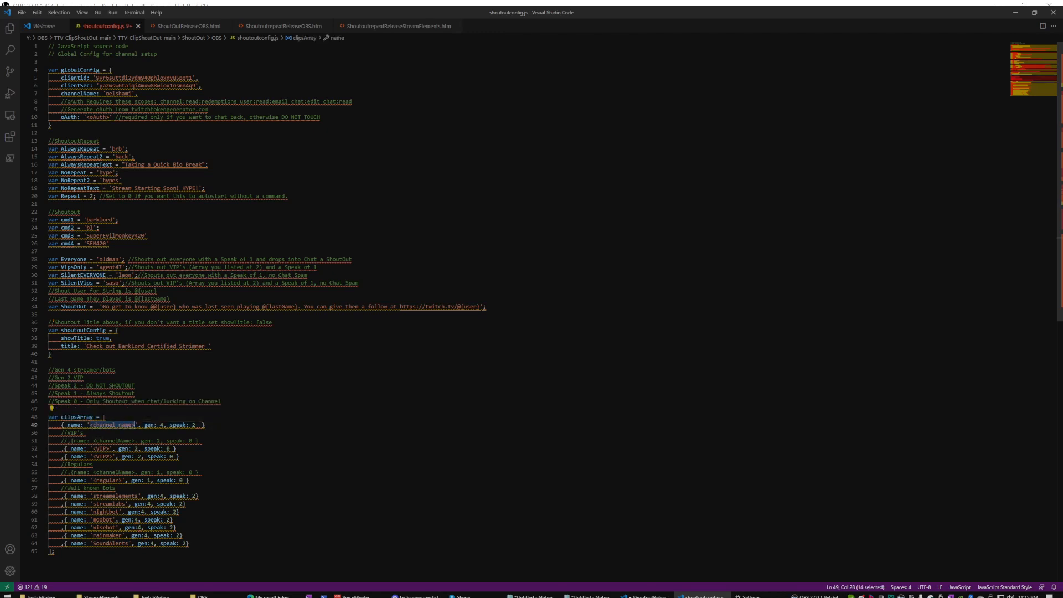
pyautogui.write('oelshami')
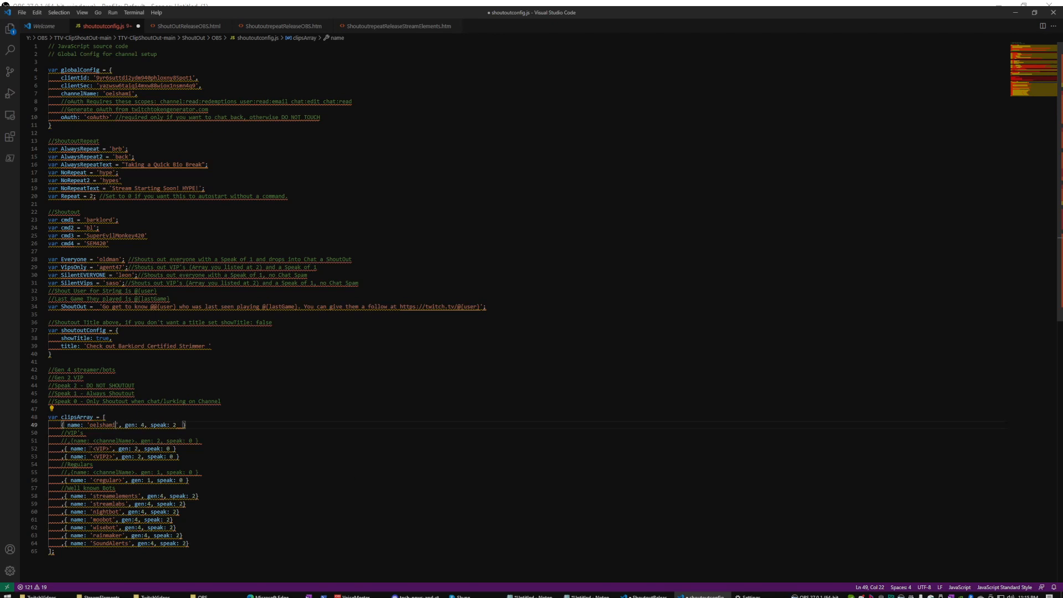
pyautogui.click(96, 449)
pyautogui.press('Left')
pyautogui.hotkey('shift', 'Right')
pyautogui.hotkey('shift', 'Right')
pyautogui.hotkey('shift', 'Right')
pyautogui.hotkey('shift', 'Right')
pyautogui.hotkey('shift', 'Right')
pyautogui.write('woooplays')
# Duplicate the <VIP2> clipsArray line and give the copy another VIP's channel name.
pyautogui.press('Down')
pyautogui.press('Down')
pyautogui.press('Down')
pyautogui.press('Down')
pyautogui.press('Up')
pyautogui.press('Up')
pyautogui.press('Up')
pyautogui.press('Home')
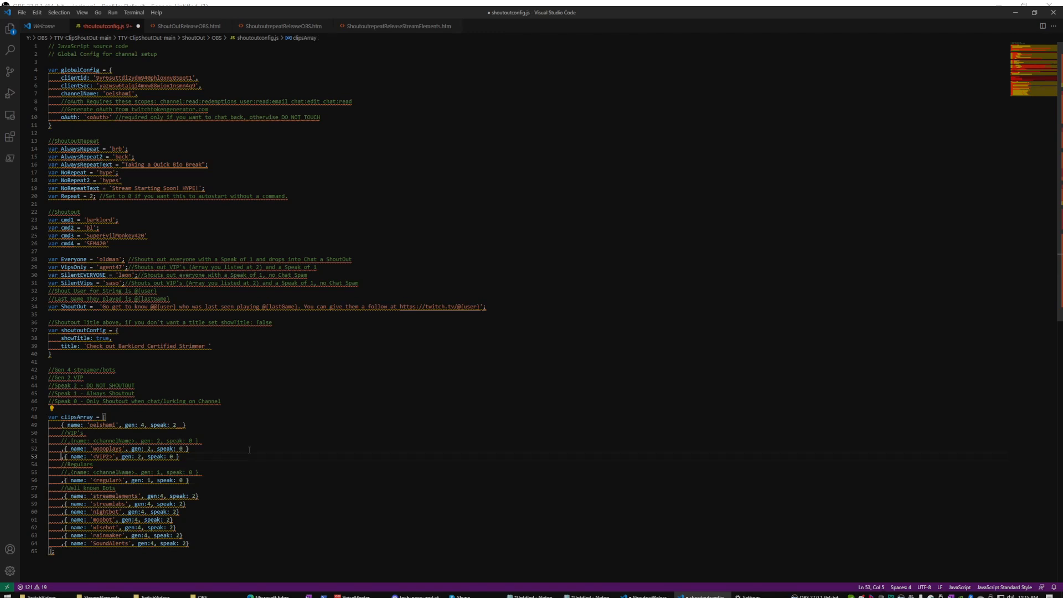
pyautogui.hotkey('shift', 'End')
pyautogui.hotkey('ctrl', 'c')
pyautogui.press('End')
pyautogui.press('Return')
pyautogui.hotkey('ctrl', 'v')
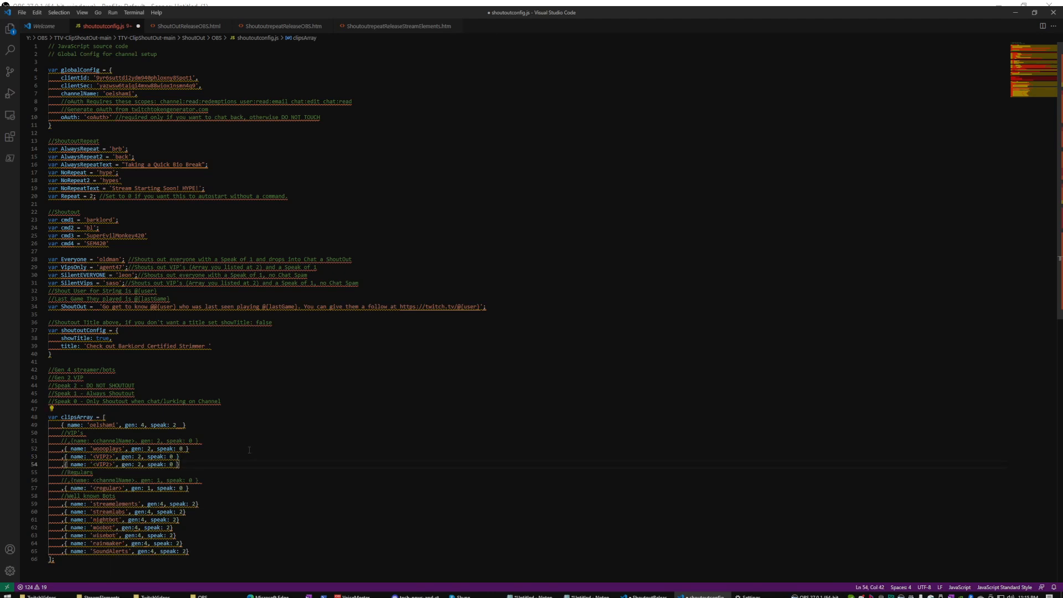
pyautogui.press('Right')
pyautogui.hotkey('shift', 'Left')
pyautogui.hotkey('shift', 'Left')
pyautogui.hotkey('shift', 'Left')
pyautogui.hotkey('shift', 'Left')
pyautogui.hotkey('shift', 'Left')
pyautogui.hotkey('shift', 'Left')
pyautogui.write('jemonlimeaardvark')
pyautogui.press('Down')
pyautogui.press('Down')
pyautogui.press('Down')
pyautogui.press('Down')
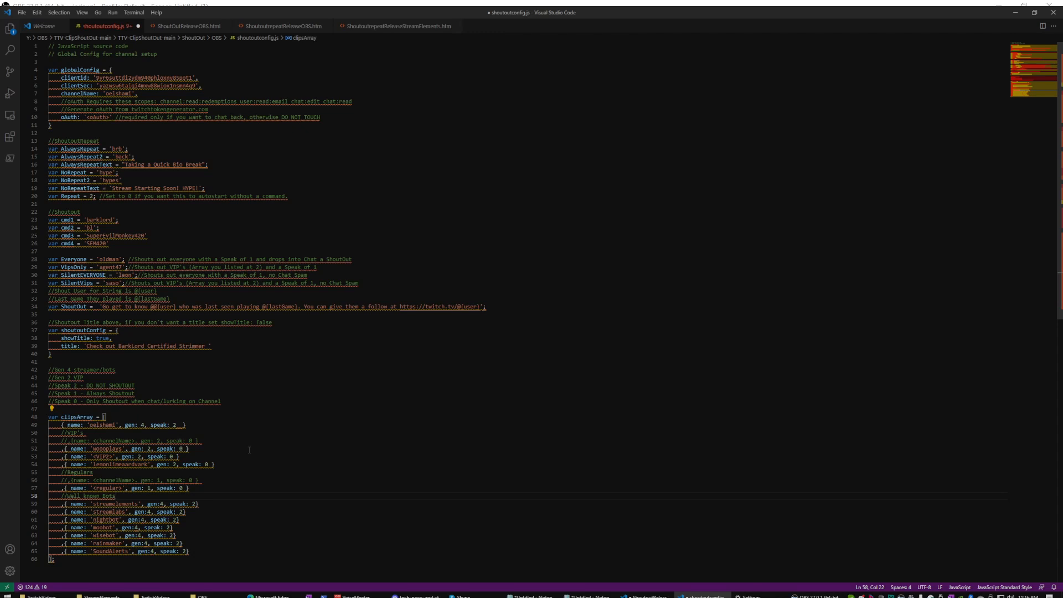
# Duplicate the streamelements bot entry and rename the copy to 'doesntwantashoutout'.
pyautogui.press('Down')
pyautogui.press('End')
pyautogui.hotkey('shift', 'Home')
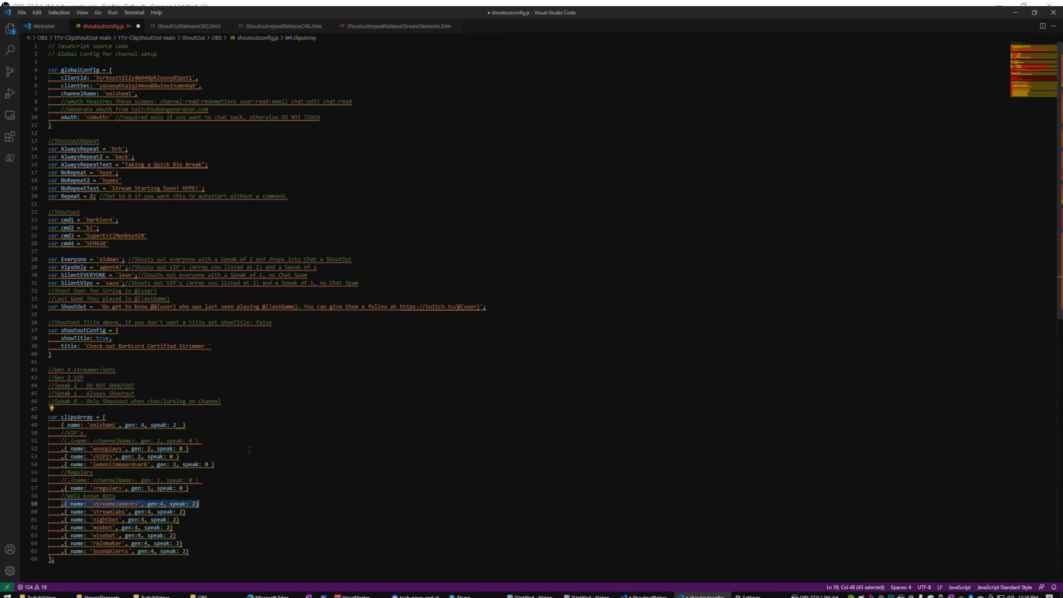
pyautogui.press('Escape')
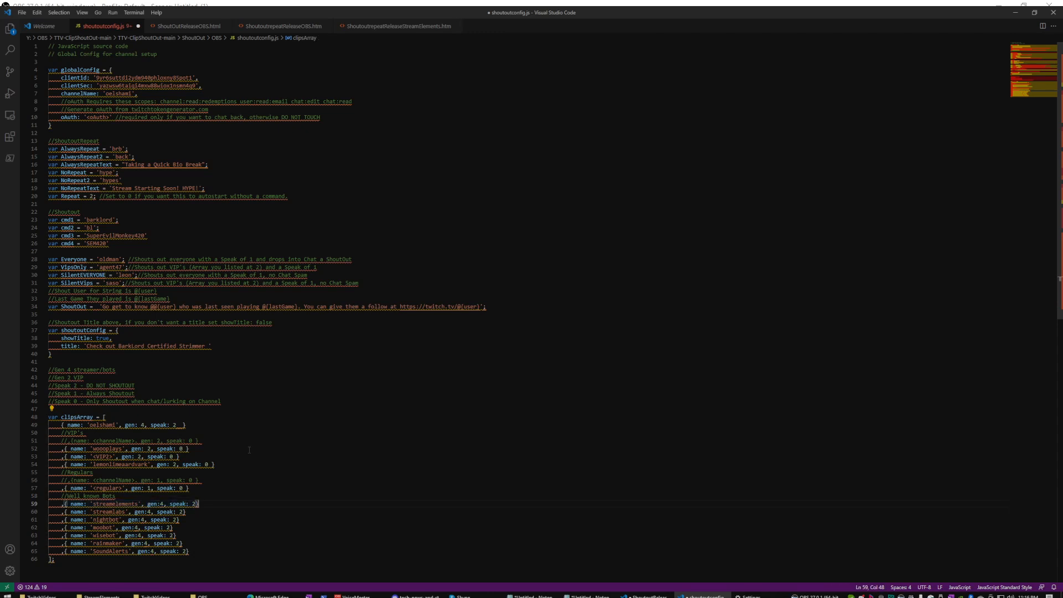
pyautogui.hotkey('shift', 'alt', 'Down')
pyautogui.press('Left')
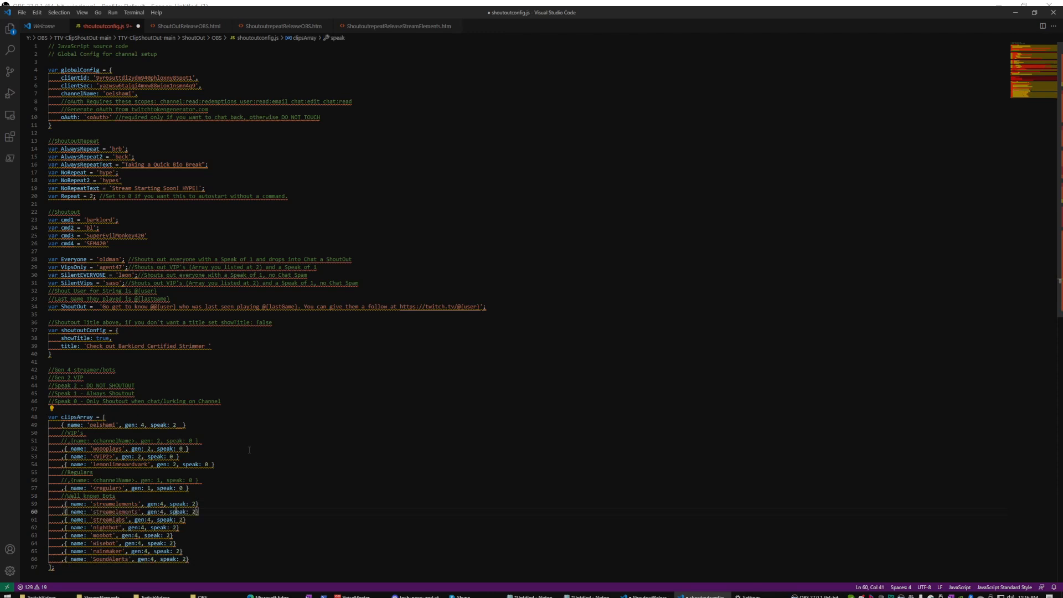
pyautogui.press('Left')
pyautogui.press('BackSpace')
pyautogui.press('BackSpace')
pyautogui.press('BackSpace')
pyautogui.press('BackSpace')
pyautogui.press('BackSpace')
pyautogui.press('BackSpace')
pyautogui.press('BackSpace')
pyautogui.press('BackSpace')
pyautogui.press('BackSpace')
pyautogui.press('BackSpace')
pyautogui.press('BackSpace')
pyautogui.press('BackSpace')
pyautogui.press('BackSpace')
pyautogui.press('BackSpace')
pyautogui.write('dor')
pyautogui.press('BackSpace')
pyautogui.write('esntwantashoutout')
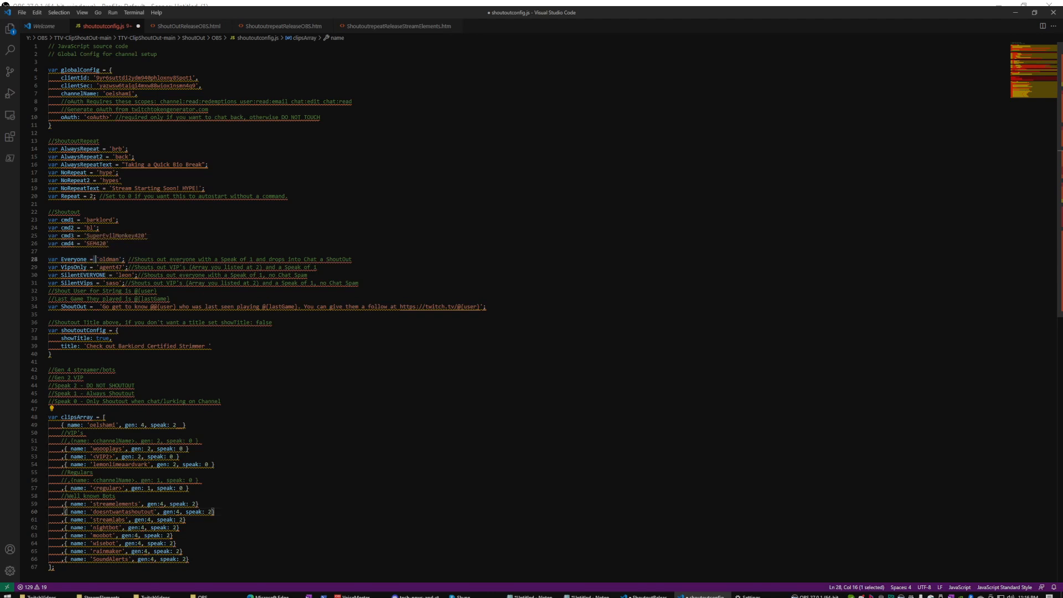
pyautogui.moveTo(94, 258); pyautogui.dragTo(122, 267)
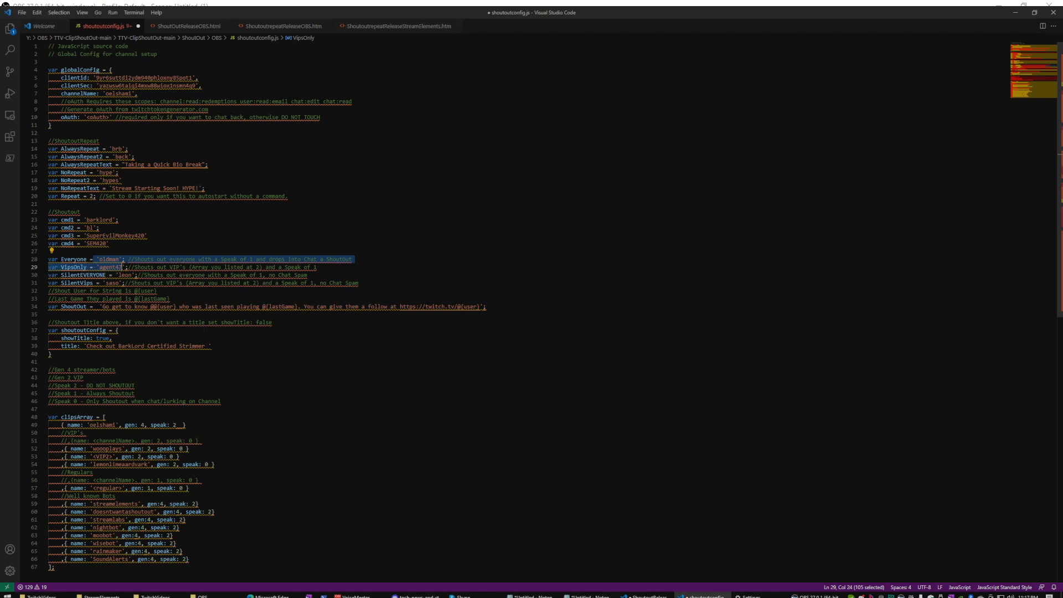
pyautogui.click(117, 330)
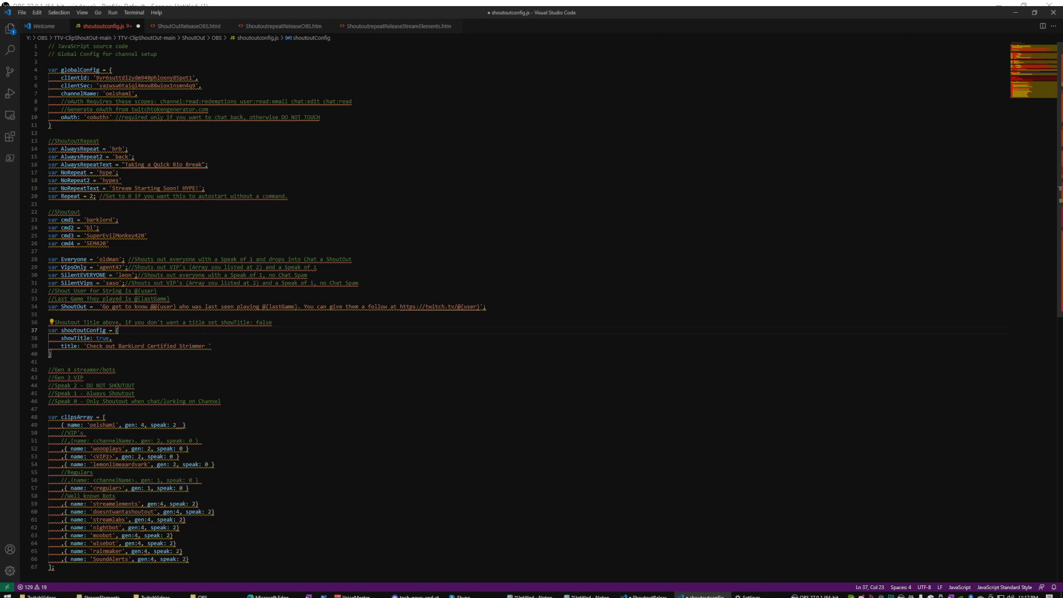
pyautogui.moveTo(130, 456)
pyautogui.moveTo(100, 118)
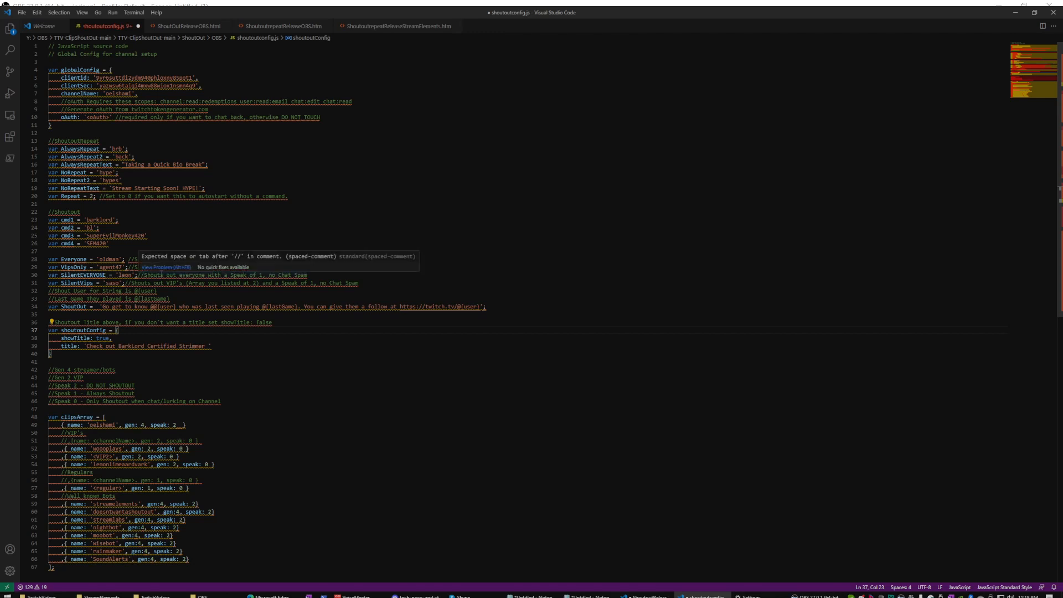
pyautogui.moveTo(216, 465); pyautogui.dragTo(46, 445)
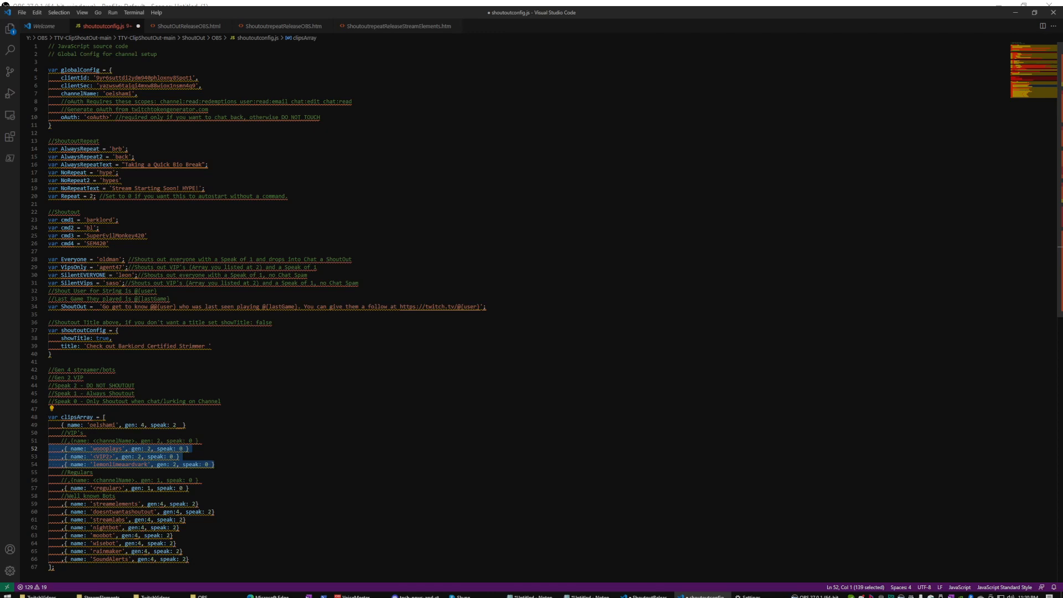
# Replace 'oldman' with 'gary' in the Everyone variable on line 28.
pyautogui.moveTo(99, 259); pyautogui.dragTo(119, 259)
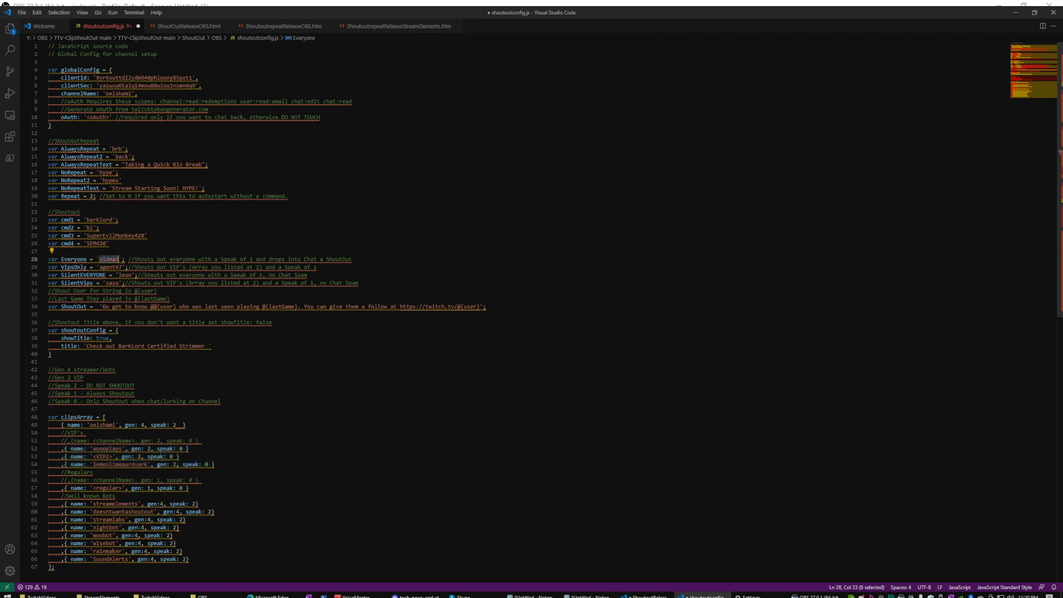
pyautogui.write('gary')
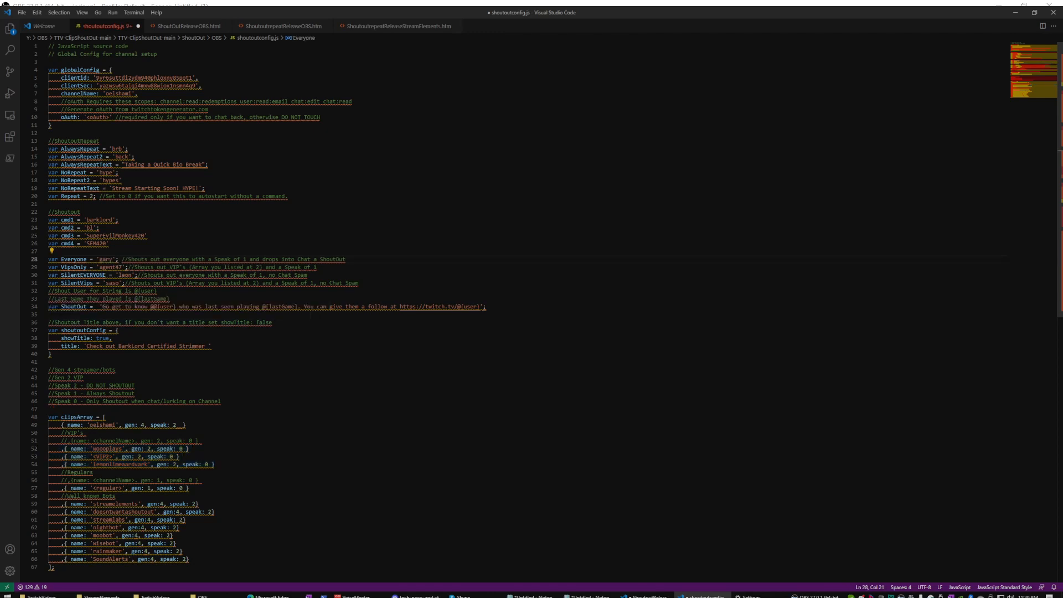